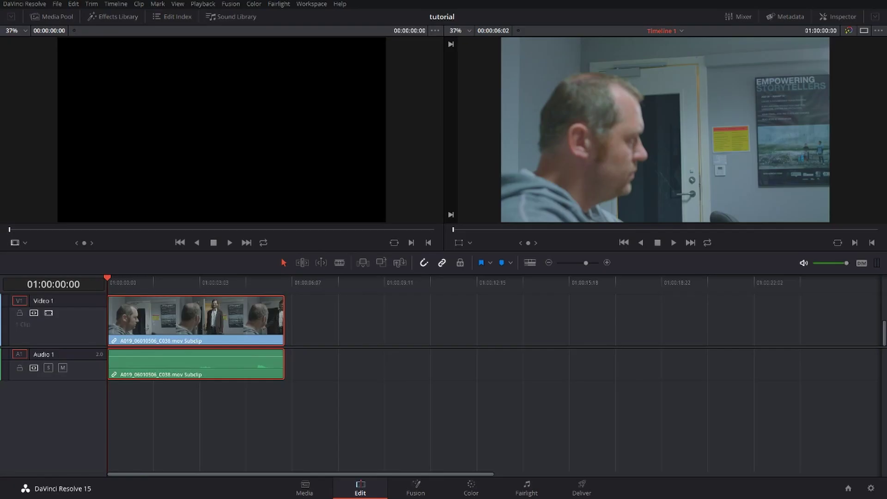
# Deselect the timeline clips and play back the shot to review it.
pyautogui.click(353, 317)
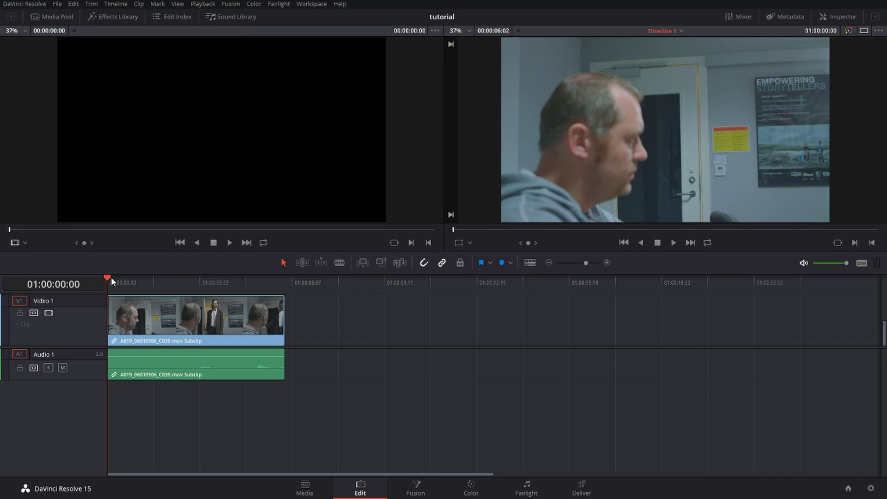
pyautogui.press('space')
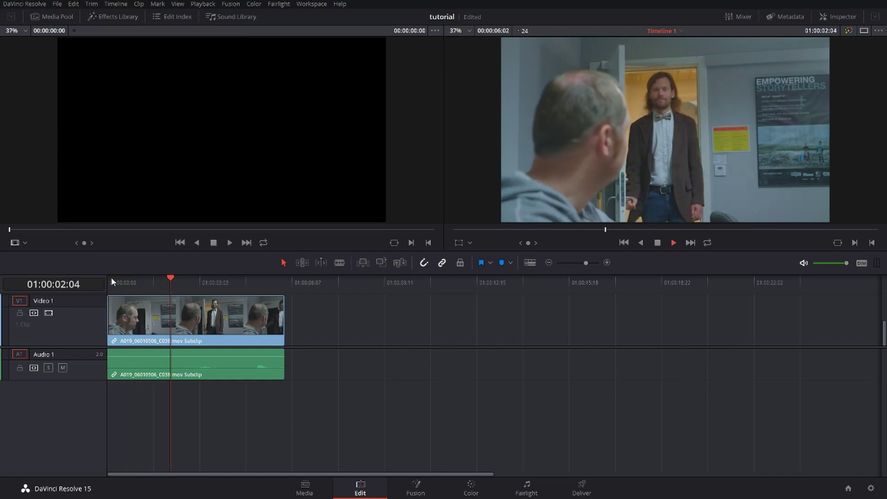
pyautogui.press('space')
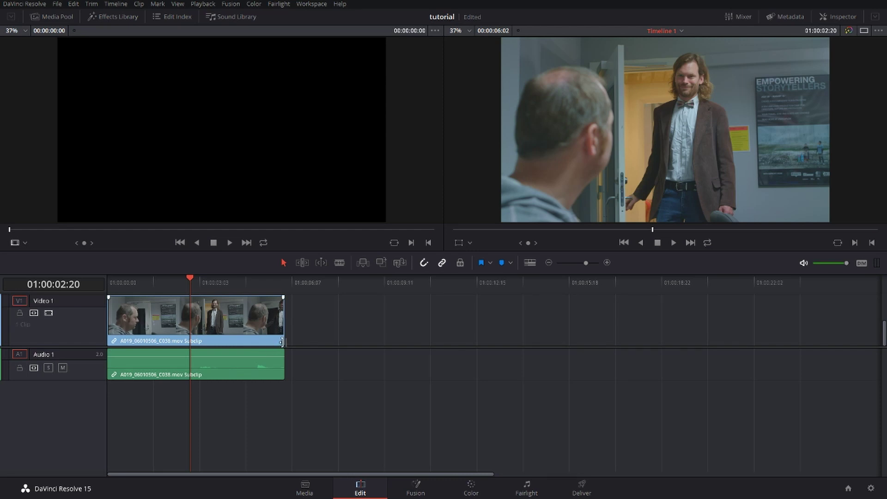
# On the Color page, grab the shot's first frame as still 1.1.1 and start exporting it.
pyautogui.click(460, 478)
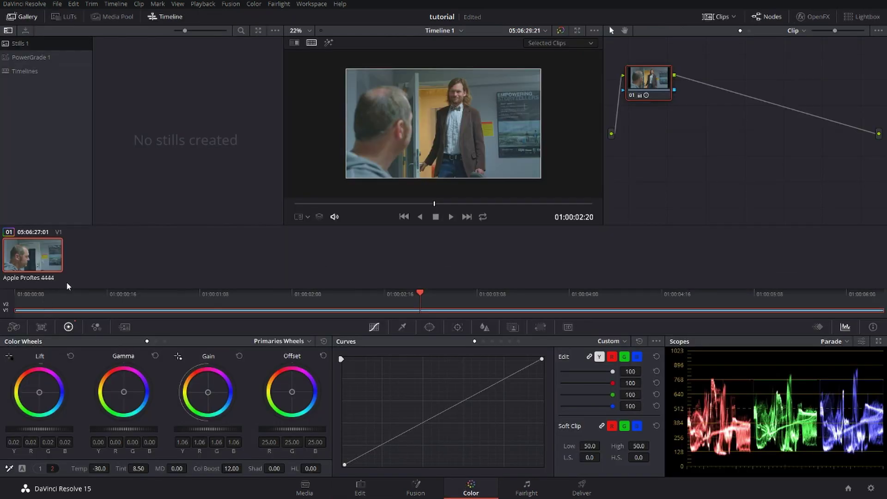
pyautogui.moveTo(435, 202); pyautogui.dragTo(294, 206)
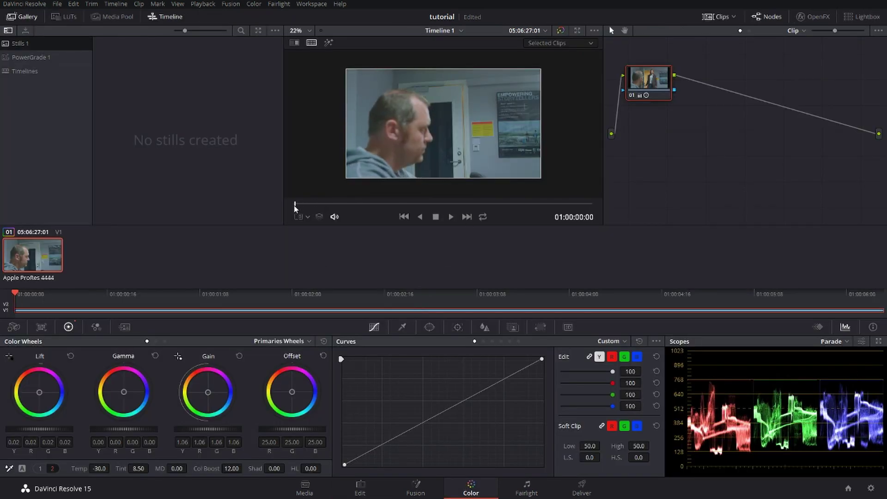
pyautogui.rightClick(404, 139)
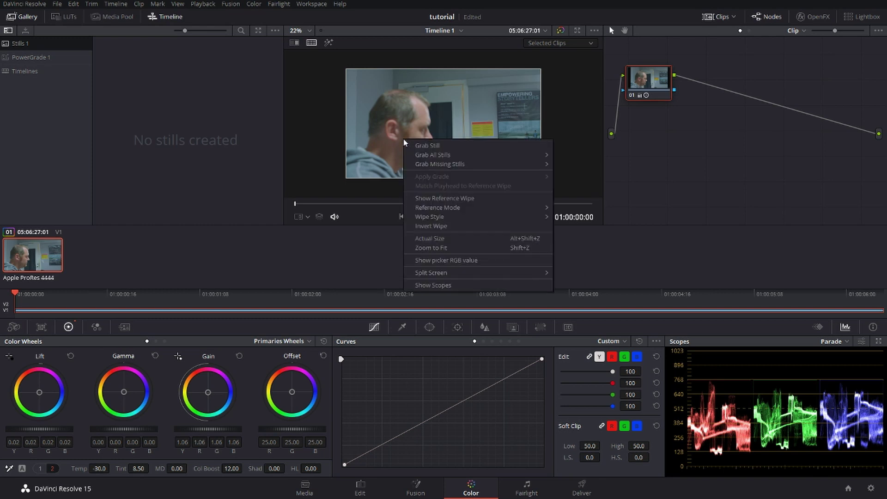
pyautogui.click(424, 145)
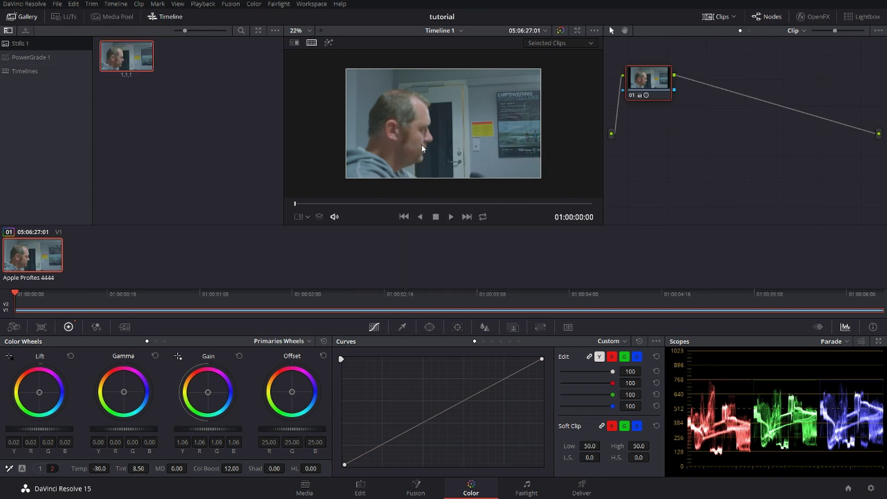
pyautogui.rightClick(131, 54)
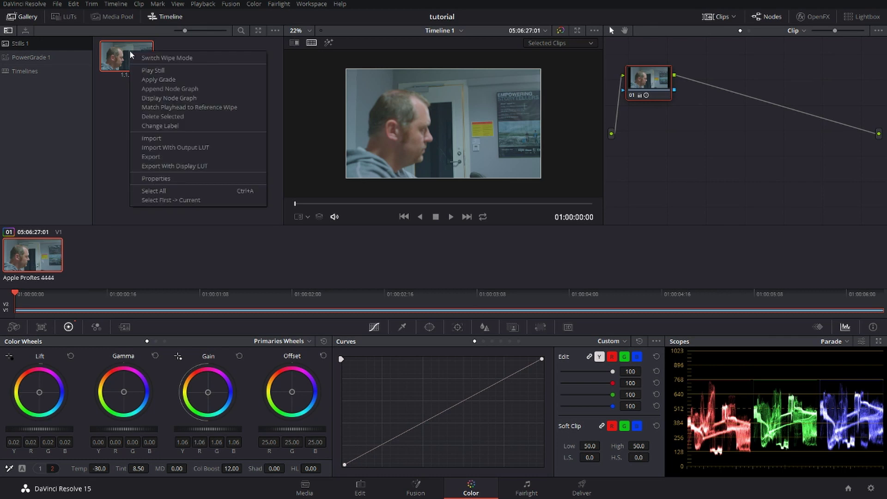
pyautogui.click(157, 156)
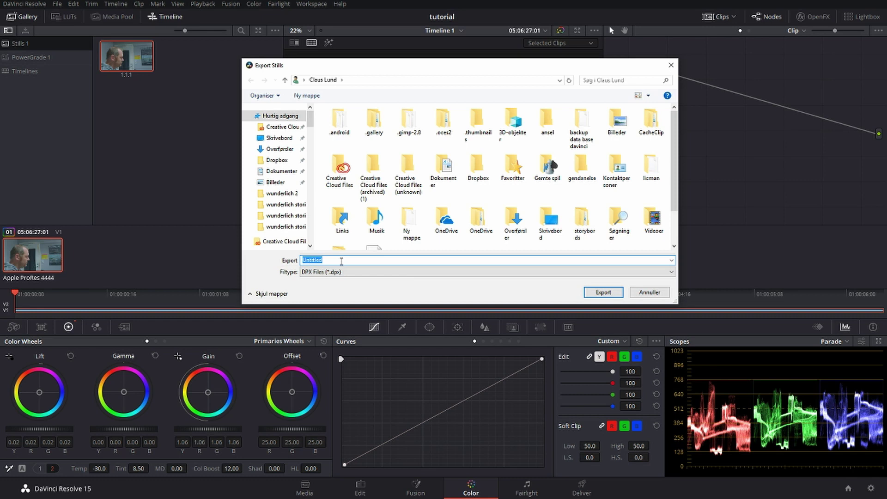
# Export the still as a TIFF Files (*.tif) image named 'wunderlich look'.
pyautogui.press('BackSpace')
pyautogui.write('wunder')
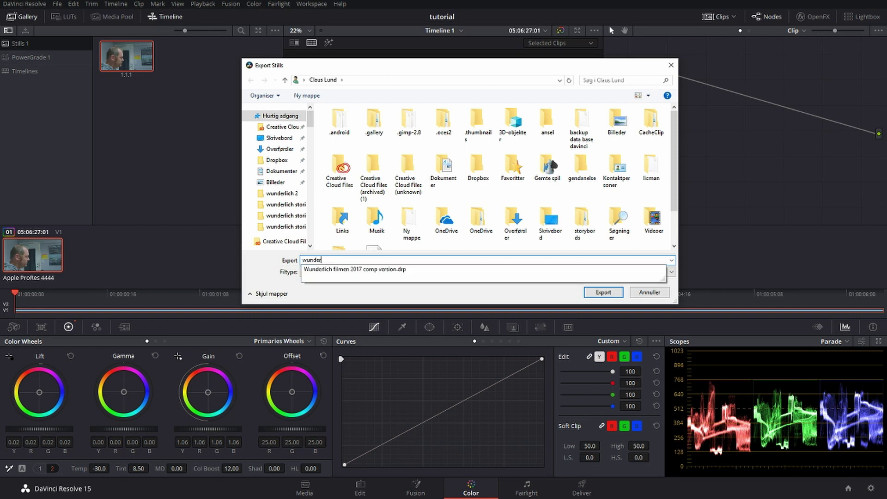
pyautogui.write('lich look')
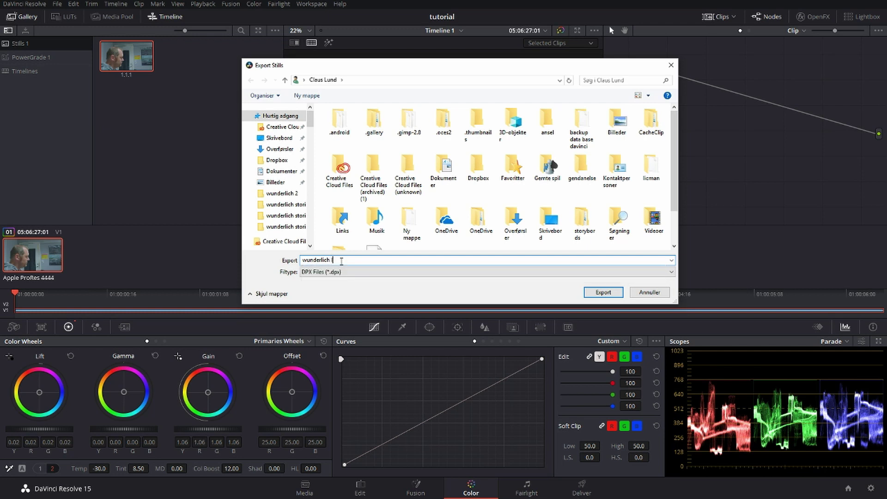
pyautogui.click(662, 273)
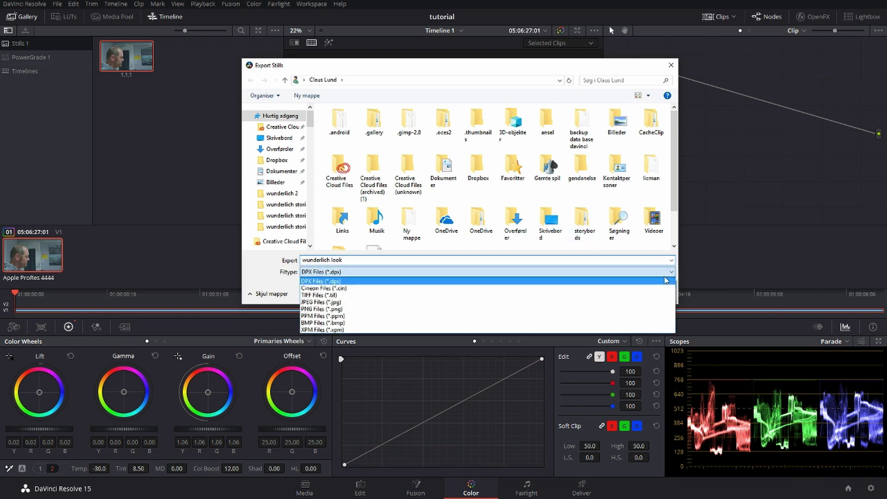
pyautogui.click(432, 295)
pyautogui.click(603, 292)
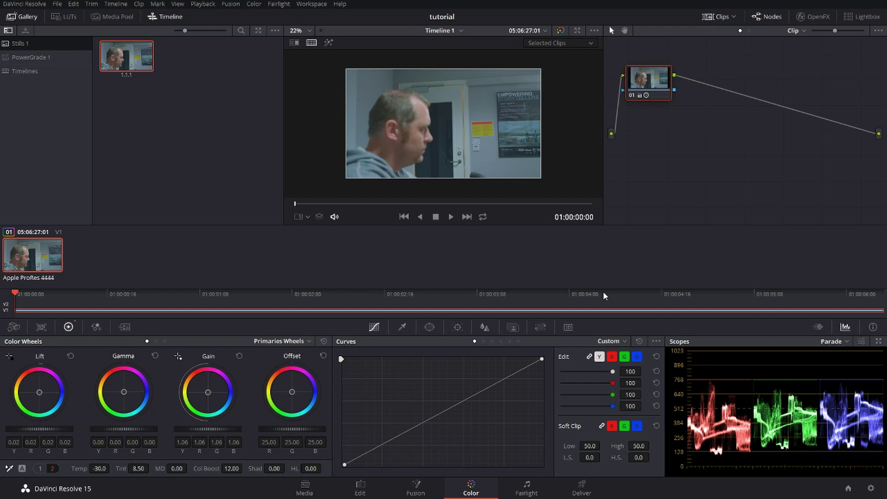
# On the Edit page, drop Poster back PS.png onto Video 1 after the subclip and scrub over it.
pyautogui.hotkey('shift', '3')
pyautogui.moveTo(882, 167); pyautogui.dragTo(364, 335)
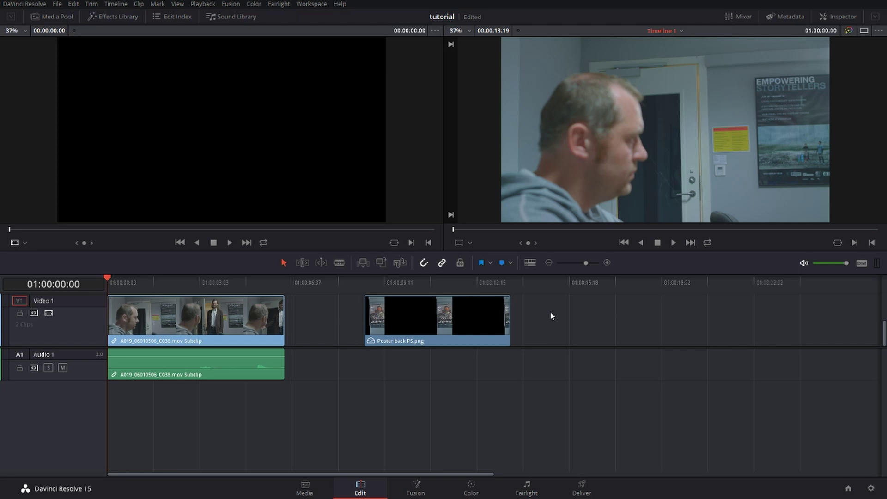
pyautogui.moveTo(476, 281)
pyautogui.mouseDown()
pyautogui.moveTo(420, 280)
pyautogui.moveTo(469, 275)
pyautogui.mouseUp()
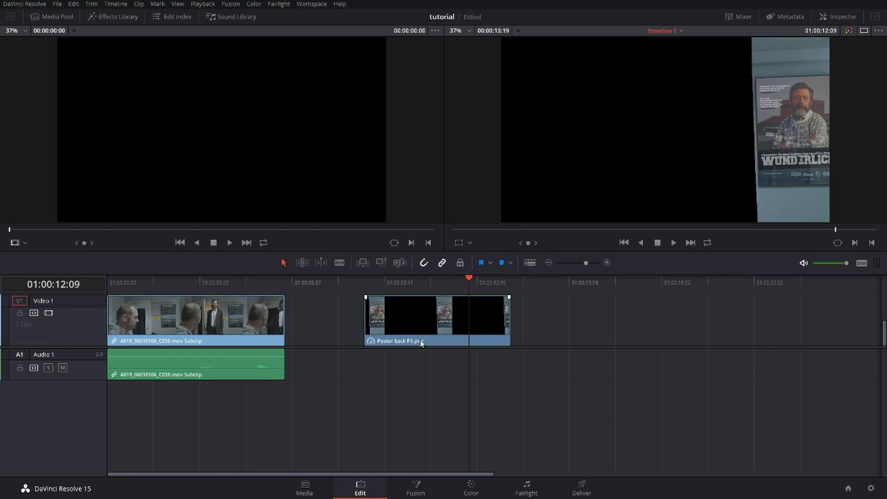
# Move the poster clip onto Video 2 at the timeline start and check it over the shot.
pyautogui.scroll(2, 348, 323)
pyautogui.moveTo(386, 329); pyautogui.dragTo(121, 292)
pyautogui.scroll(-2, 302, 319)
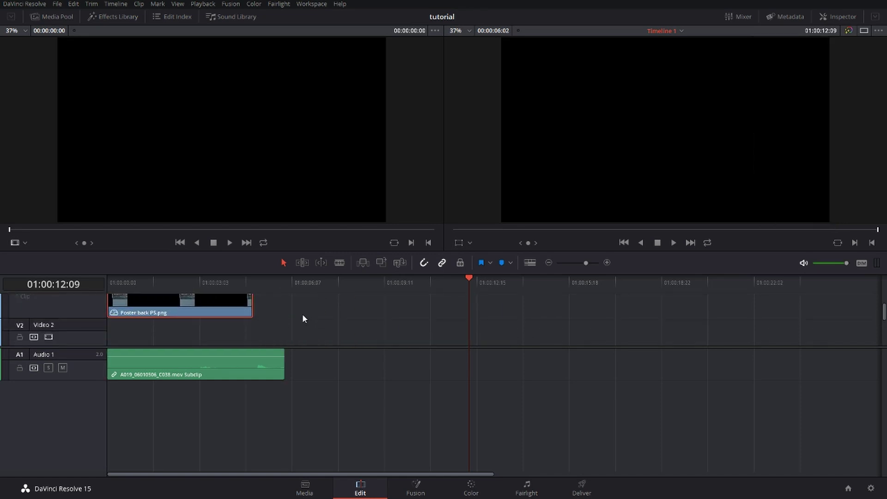
pyautogui.moveTo(209, 283); pyautogui.dragTo(211, 309)
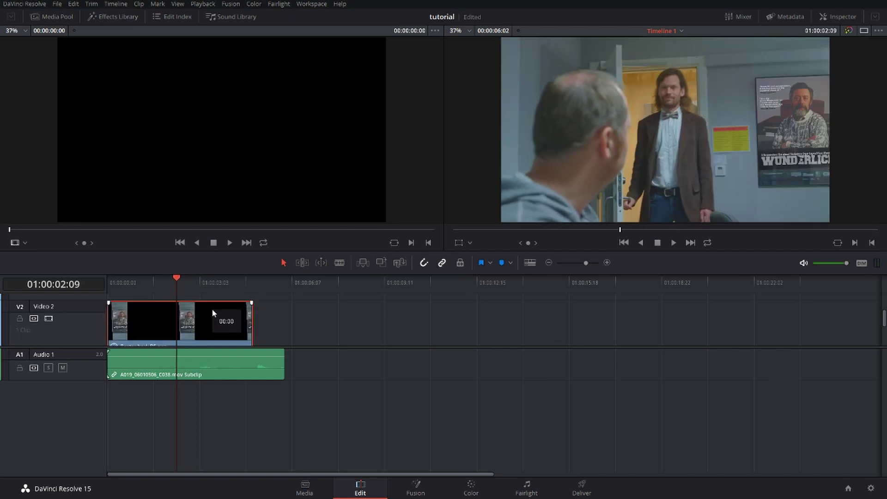
pyautogui.moveTo(175, 281); pyautogui.dragTo(244, 282)
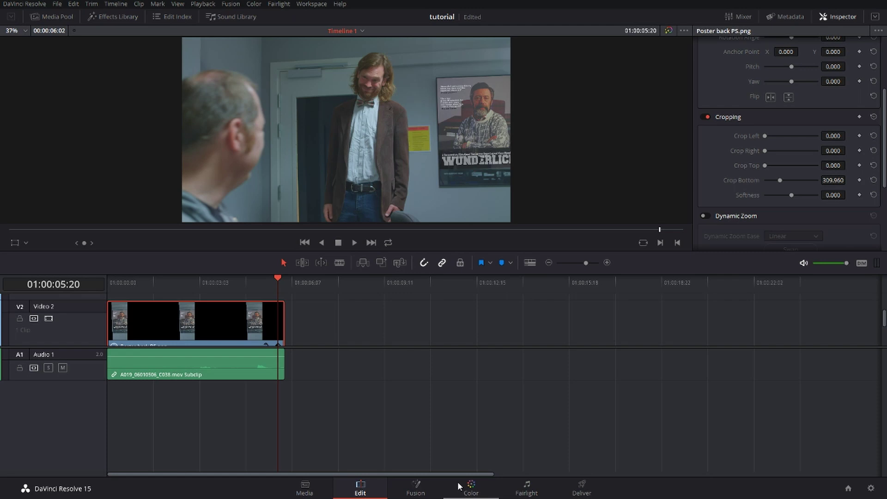
pyautogui.click(460, 487)
# Raise the poster clip's blur radius to 0.69 in the Blur palette.
pyautogui.click(484, 327)
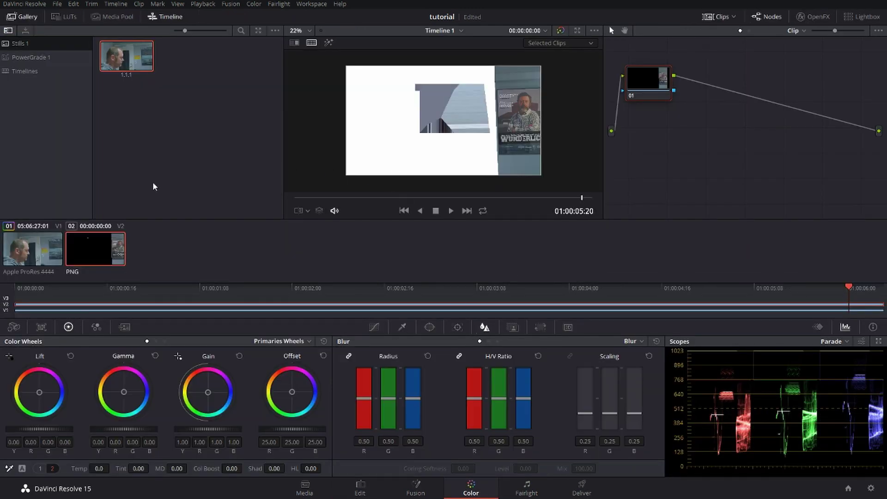
pyautogui.scroll(2, 499, 132)
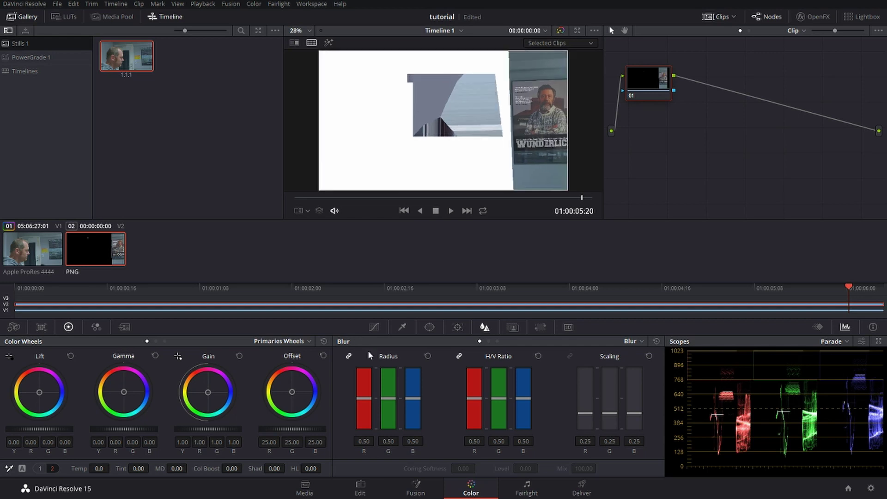
pyautogui.moveTo(367, 399); pyautogui.dragTo(368, 387)
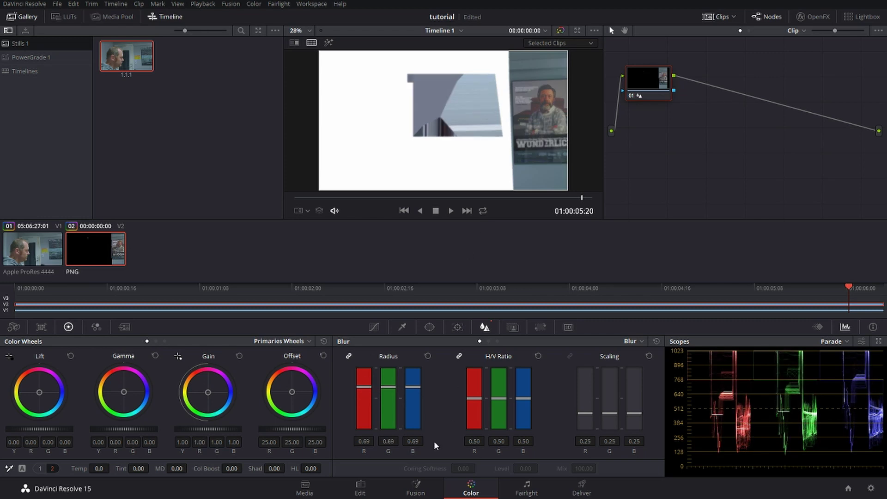
pyautogui.click(360, 486)
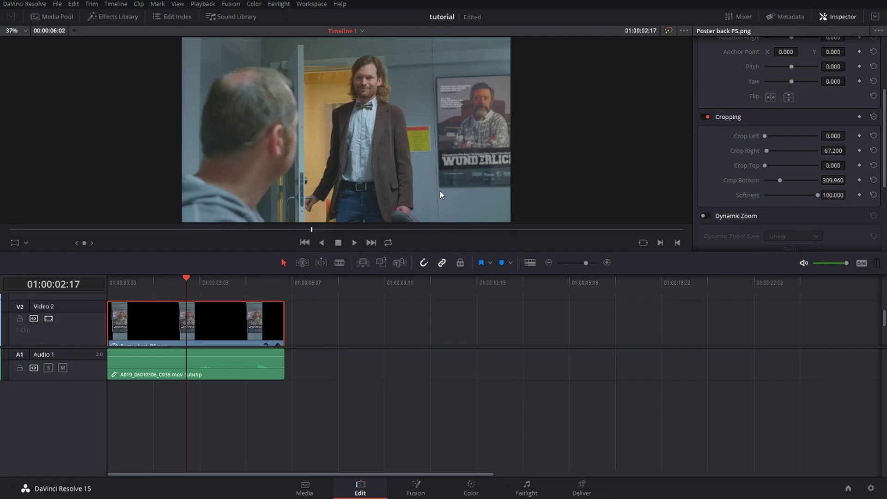
# On the Color page, pick the Curve window tool and enlarge the viewer.
pyautogui.click(471, 487)
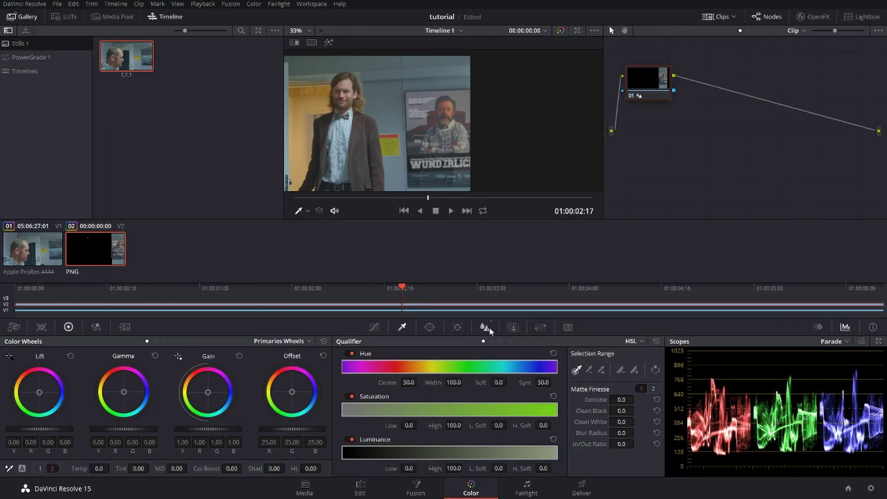
pyautogui.click(429, 327)
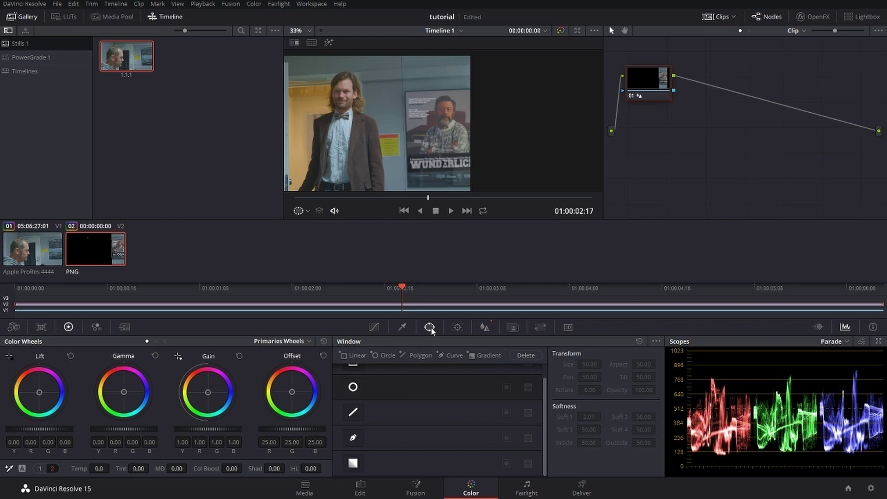
pyautogui.click(353, 439)
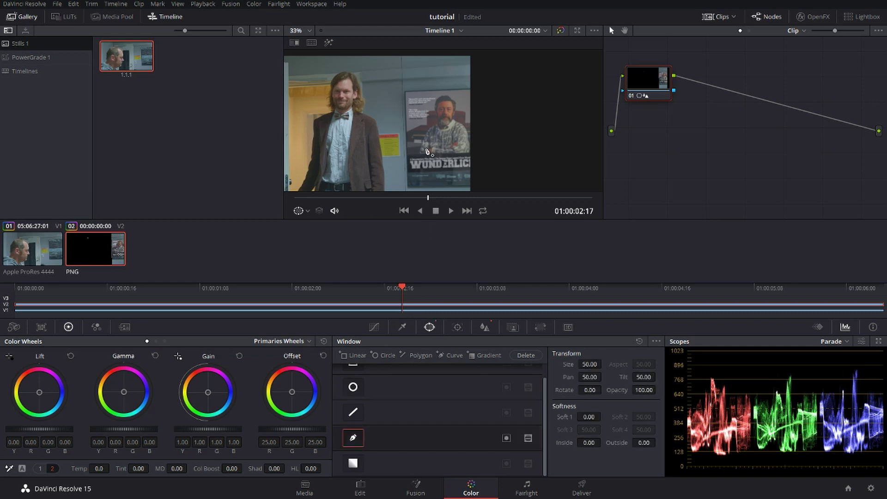
pyautogui.scroll(4, 432, 148)
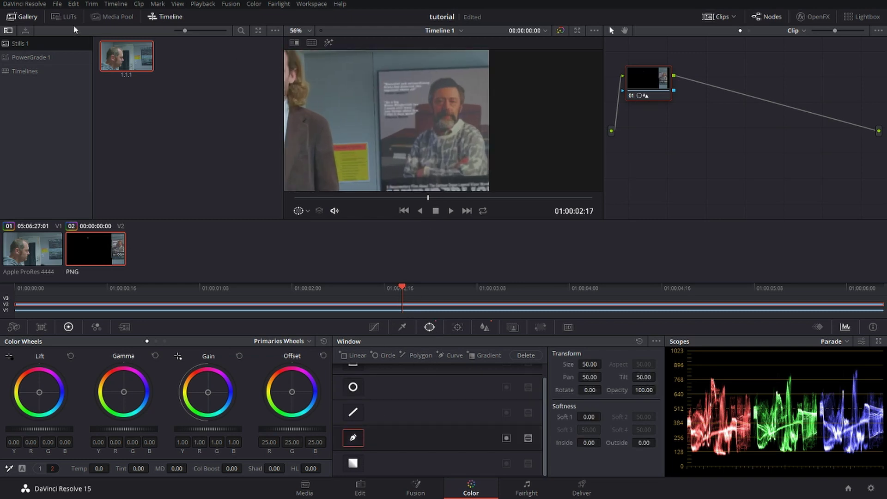
pyautogui.click(29, 16)
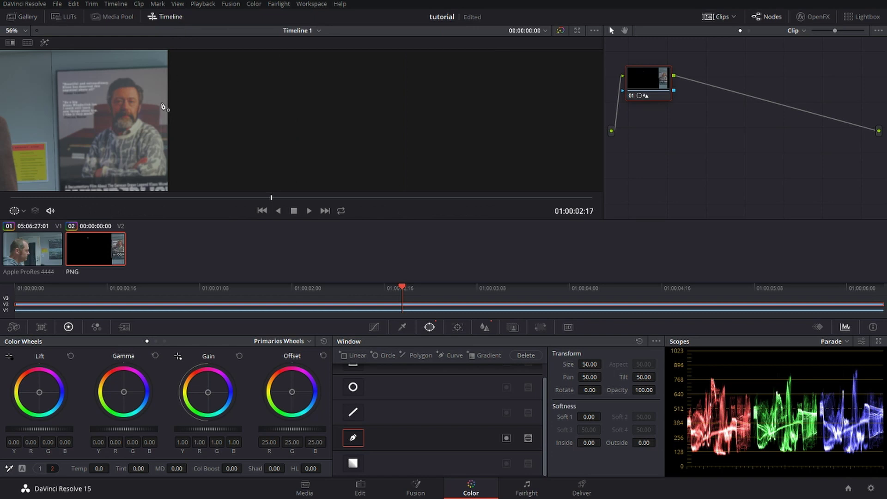
# Place curve points around the poster and close the mask on its first point.
pyautogui.click(340, 74)
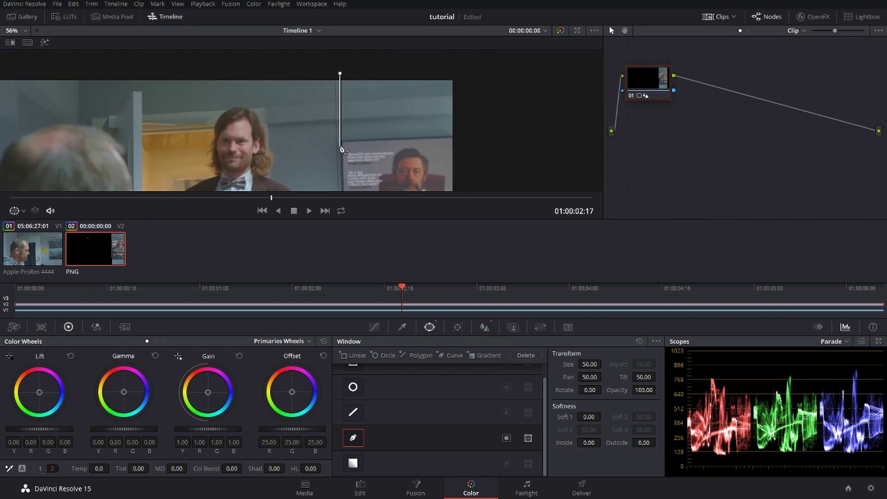
pyautogui.click(338, 144)
pyautogui.scroll(-2, 345, 195)
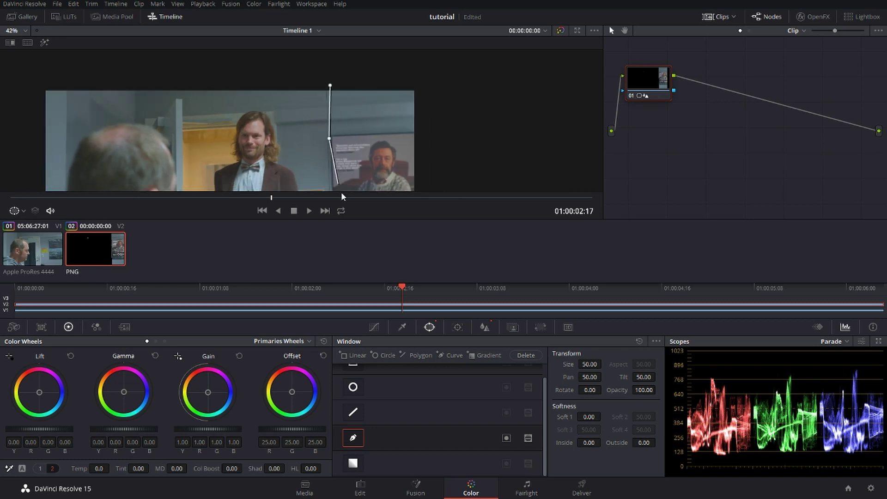
pyautogui.scroll(-4, 334, 175)
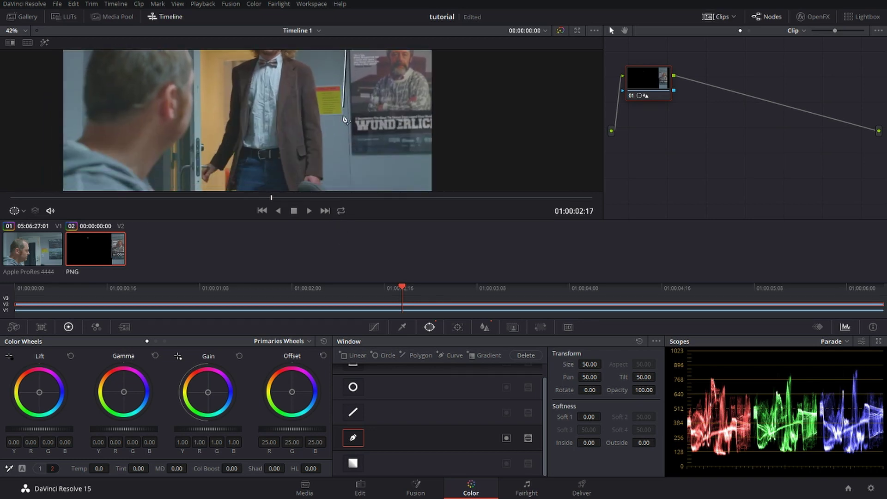
pyautogui.click(353, 190)
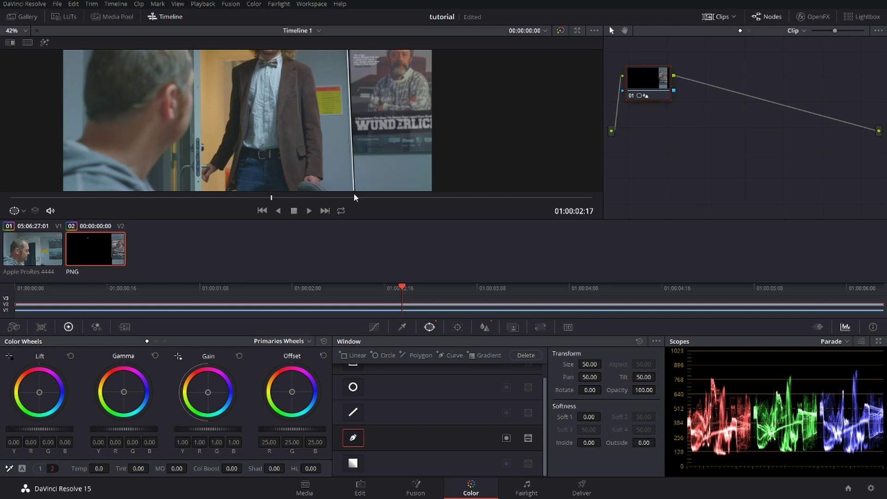
pyautogui.click(352, 196)
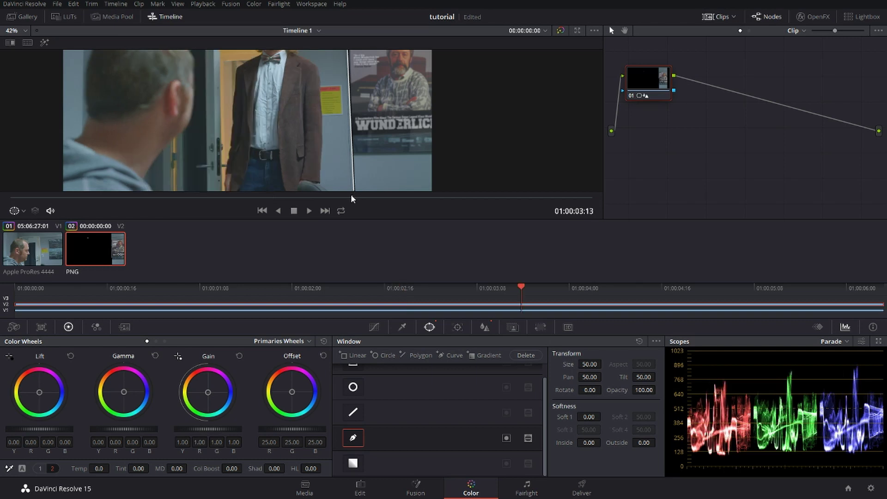
pyautogui.scroll(-2, 435, 187)
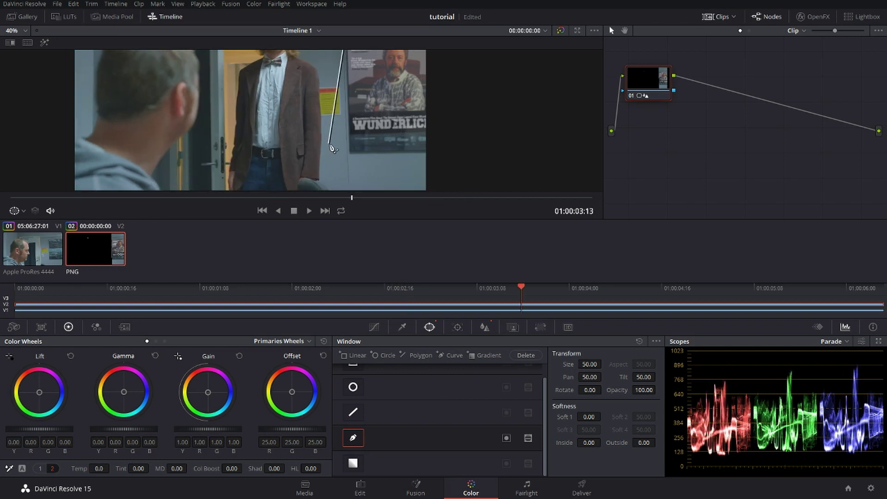
pyautogui.click(345, 185)
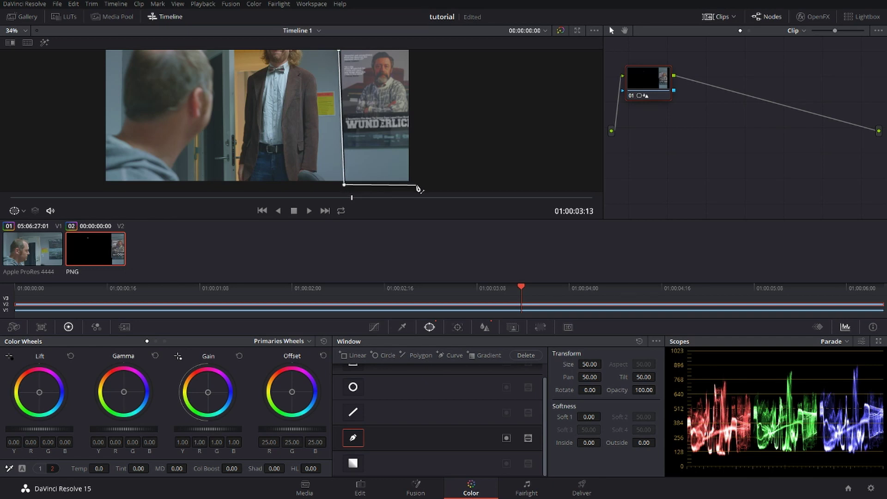
pyautogui.click(417, 186)
pyautogui.scroll(3, 418, 58)
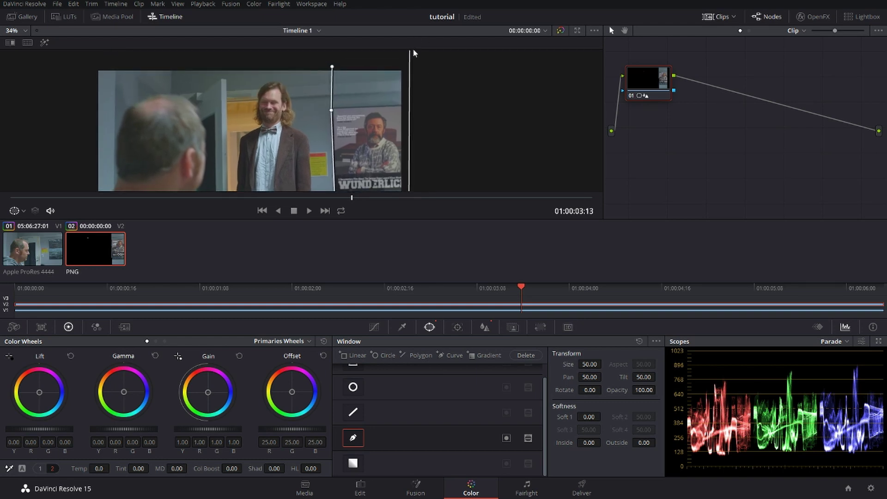
pyautogui.click(409, 57)
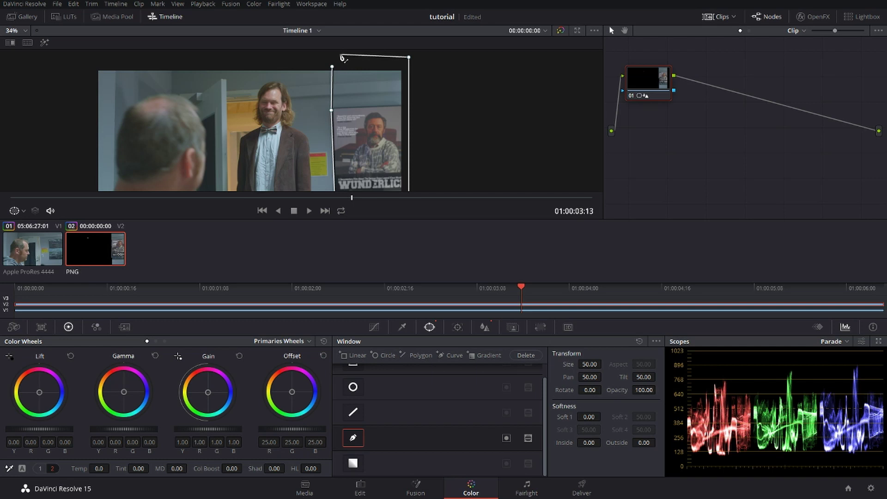
pyautogui.click(333, 67)
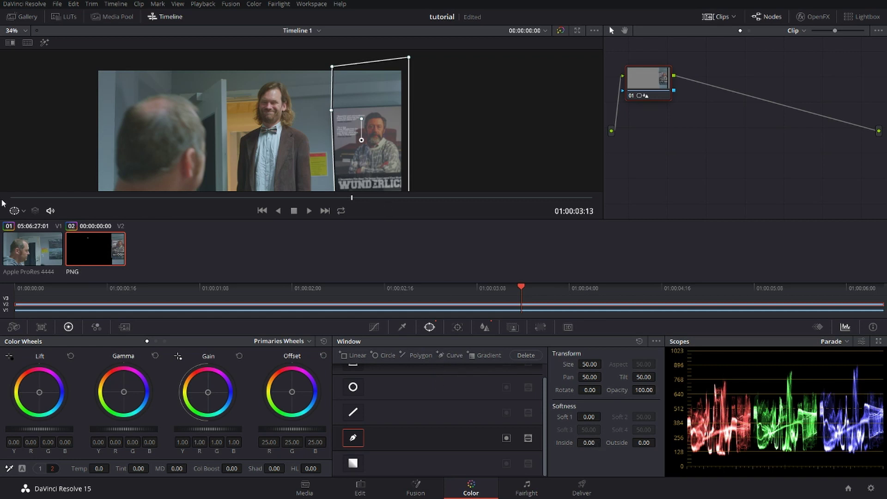
# Turn the viewer overlay off and set mask softness to 0.72 inside and 0.42 outside.
pyautogui.click(23, 212)
pyautogui.click(29, 225)
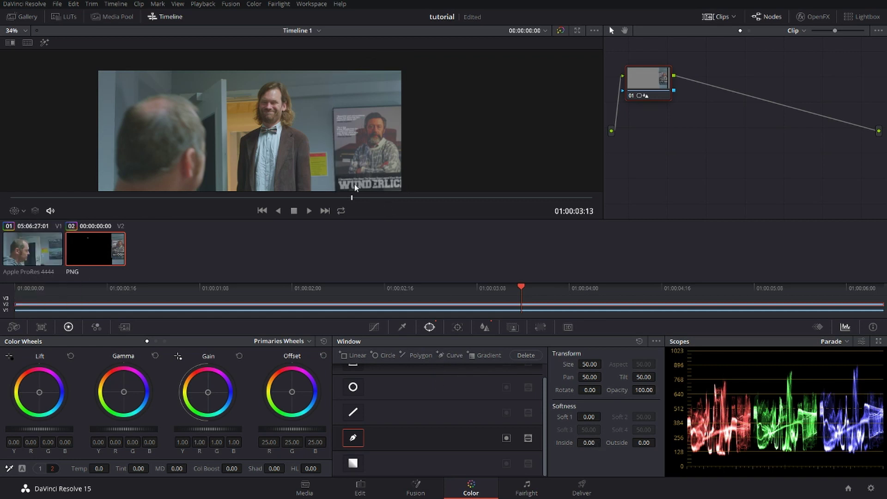
pyautogui.scroll(2, 383, 149)
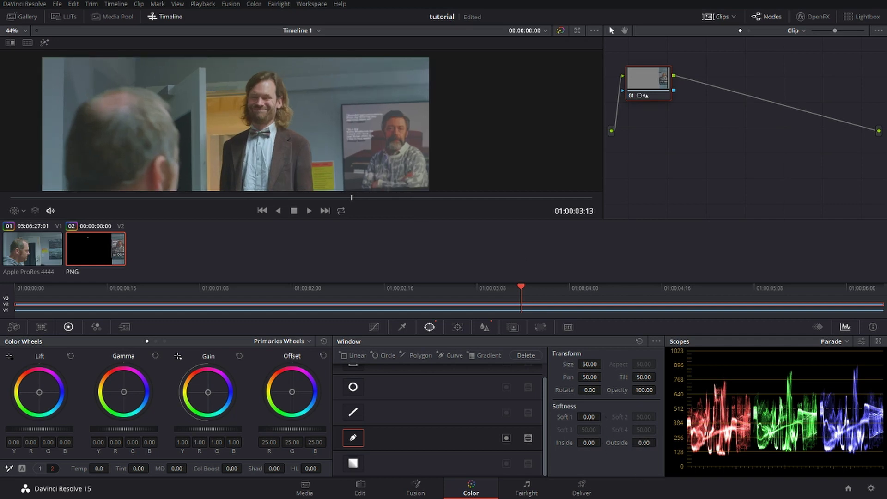
pyautogui.moveTo(644, 443); pyautogui.dragTo(658, 443)
pyautogui.moveTo(589, 441); pyautogui.dragTo(603, 416)
pyautogui.moveTo(603, 416); pyautogui.dragTo(603, 416)
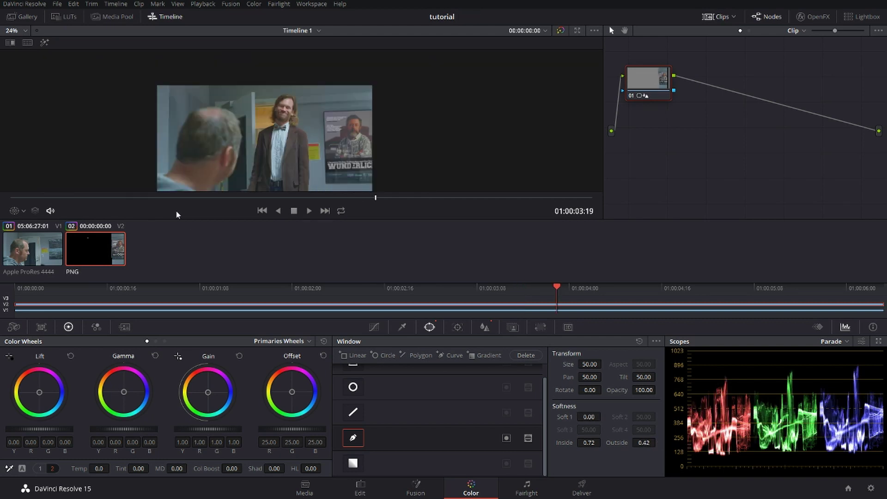
pyautogui.scroll(-3, 336, 144)
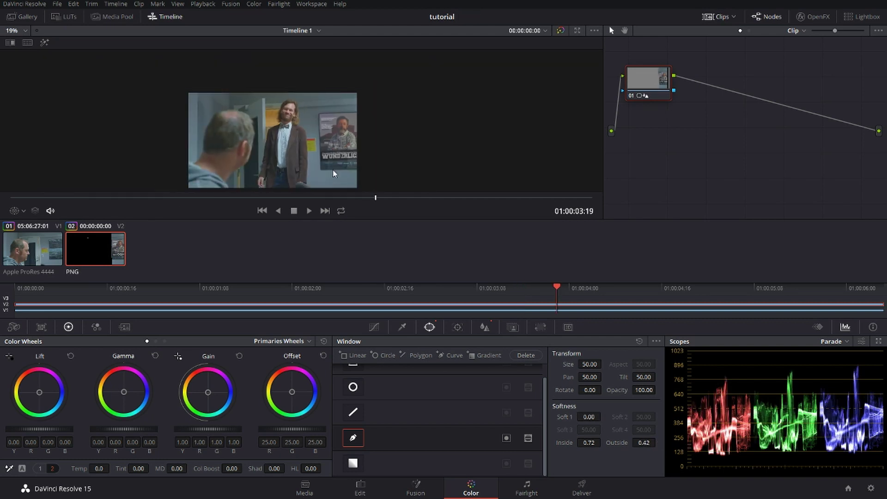
pyautogui.scroll(-1, 335, 173)
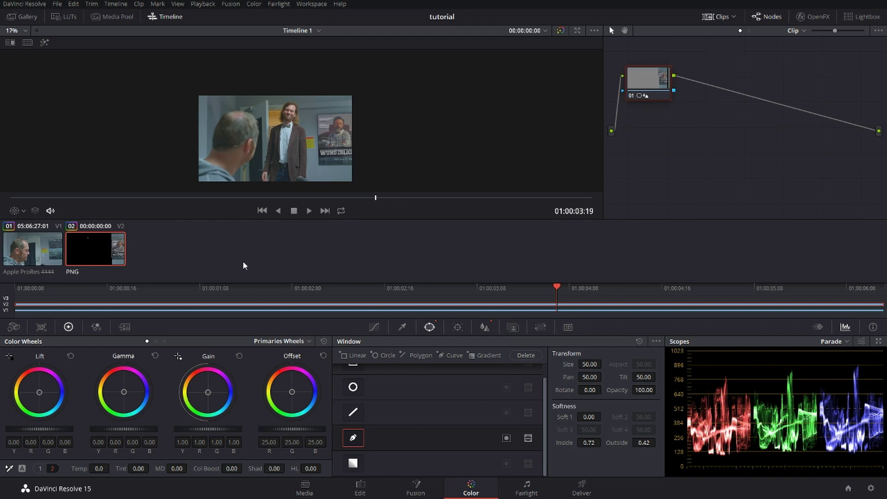
# Show the Power Window overlay and drag the mask's bottom-left and bottom-right points up to the poster's edge.
pyautogui.click(22, 211)
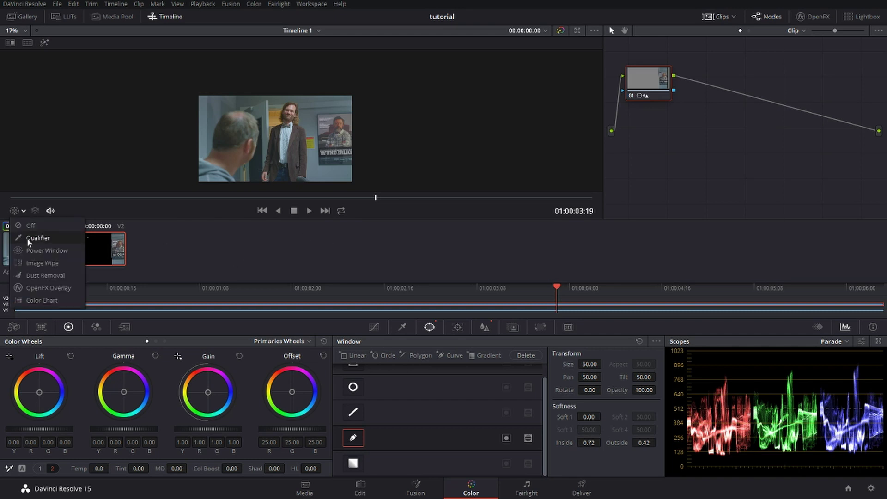
pyautogui.click(35, 250)
pyautogui.scroll(2, 396, 162)
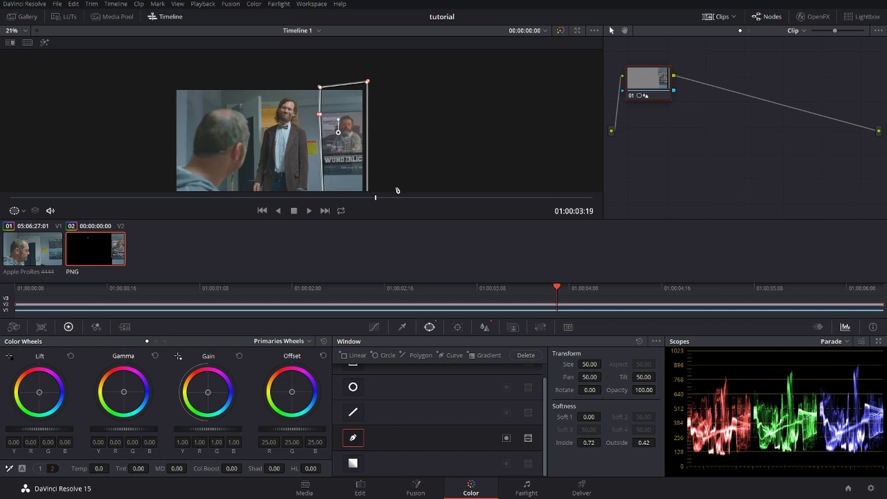
pyautogui.scroll(-2, 364, 179)
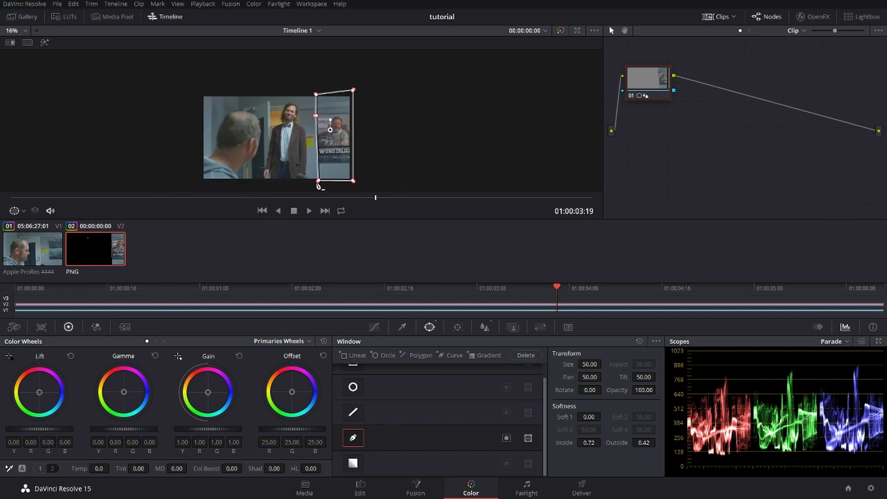
pyautogui.scroll(4, 418, 144)
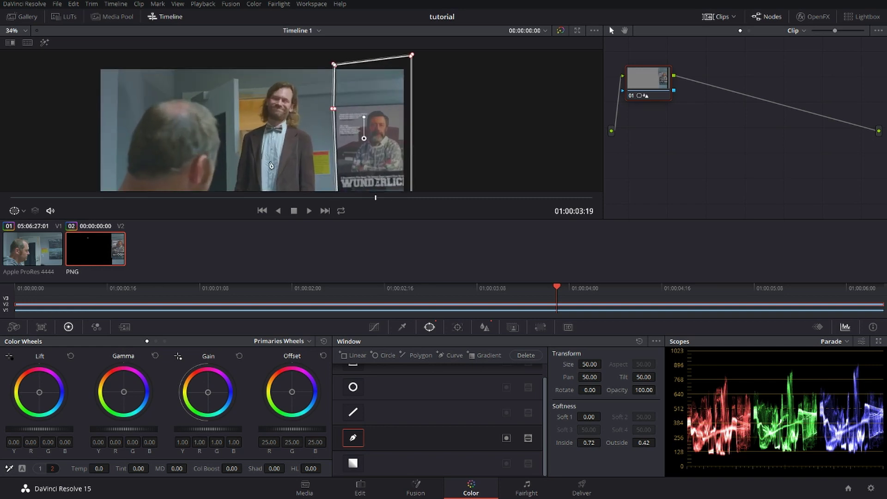
pyautogui.moveTo(290, 120); pyautogui.dragTo(276, 87)
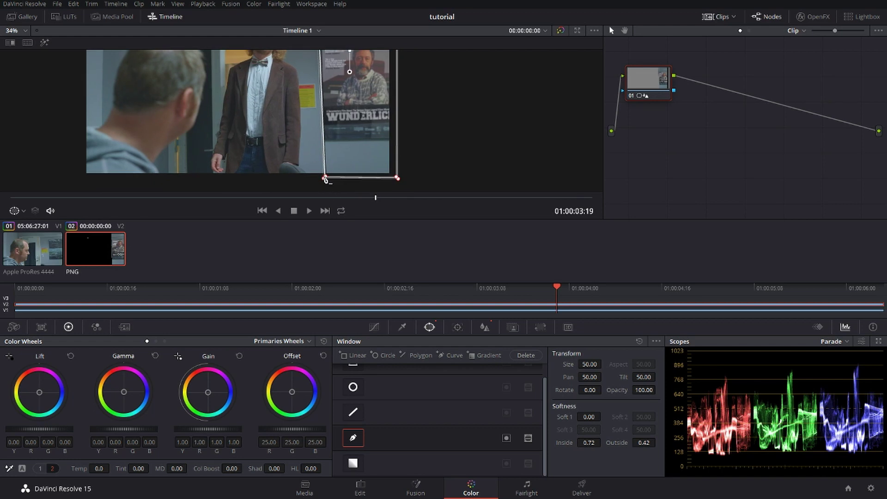
pyautogui.moveTo(324, 181); pyautogui.dragTo(323, 126)
pyautogui.moveTo(398, 180); pyautogui.dragTo(398, 123)
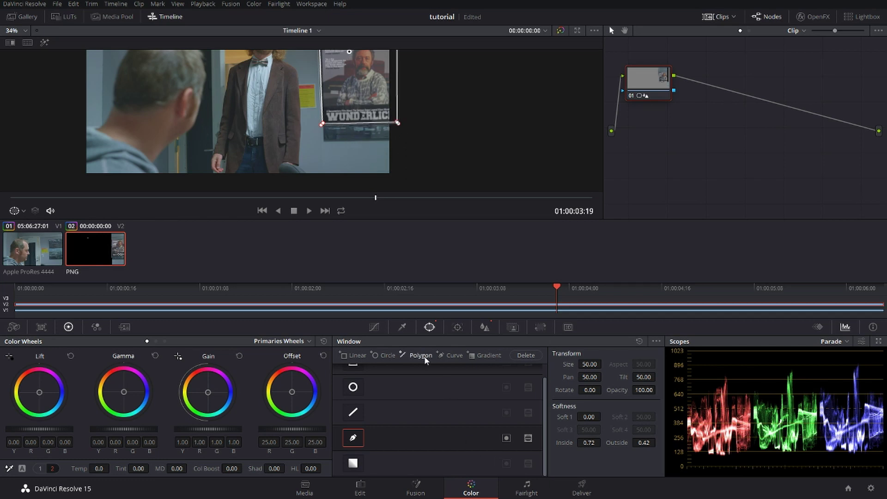
# On the Edit page, scrub through the shot to review the poster overlay.
pyautogui.click(363, 491)
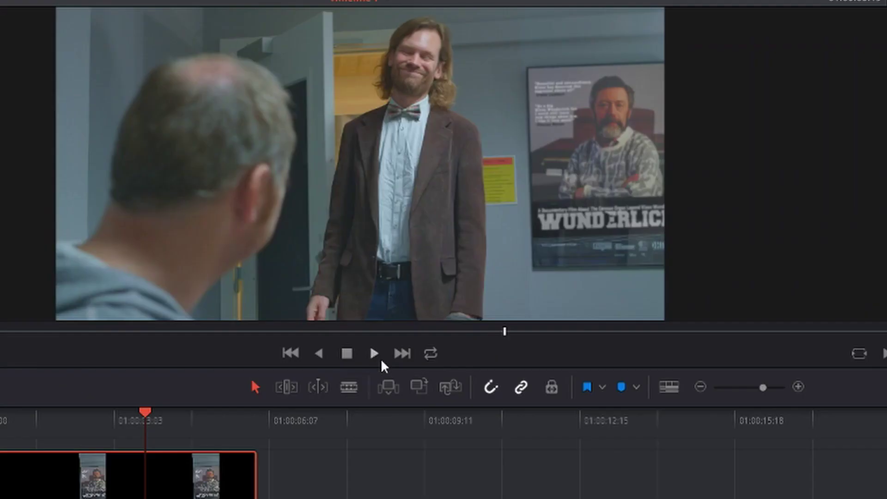
pyautogui.click(154, 416)
pyautogui.moveTo(154, 414); pyautogui.dragTo(182, 420)
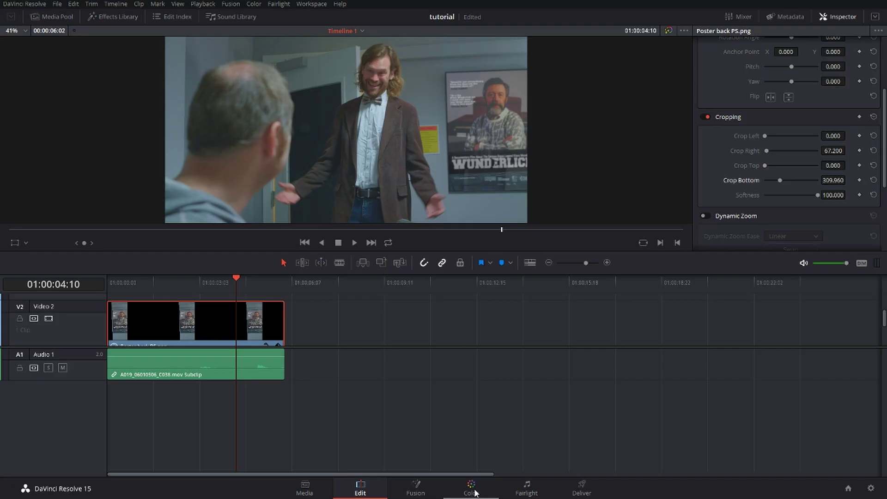
# On the Color page, add an Alpha Output and wire the poster node's key into it.
pyautogui.click(471, 490)
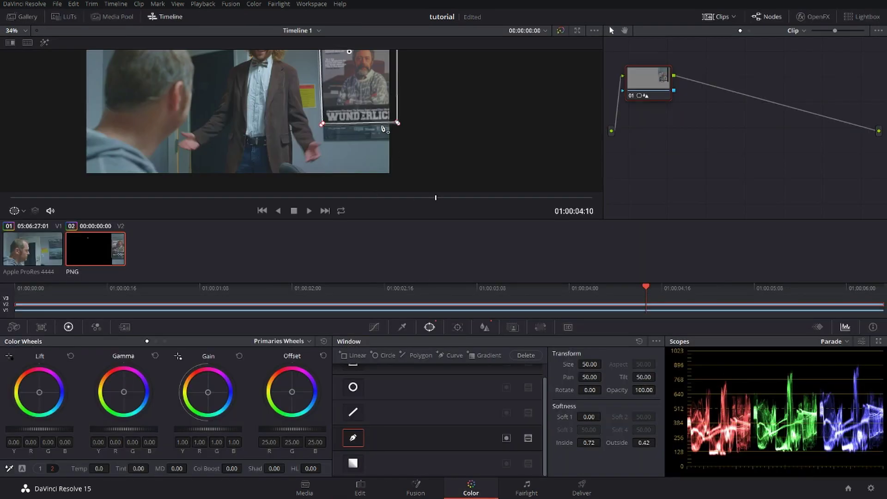
pyautogui.rightClick(687, 142)
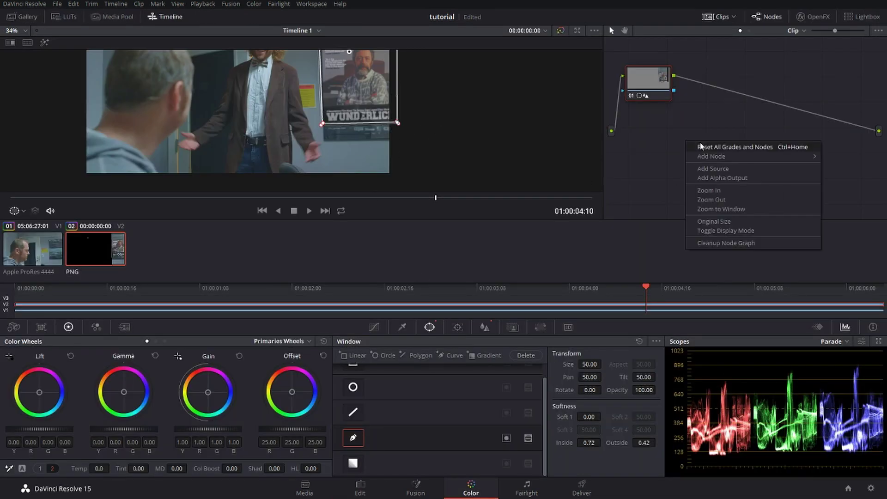
pyautogui.moveTo(715, 159)
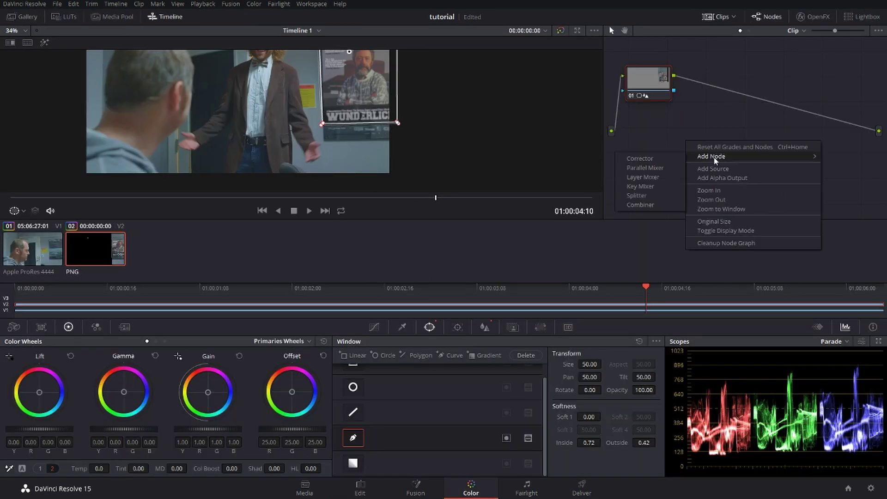
pyautogui.click(723, 181)
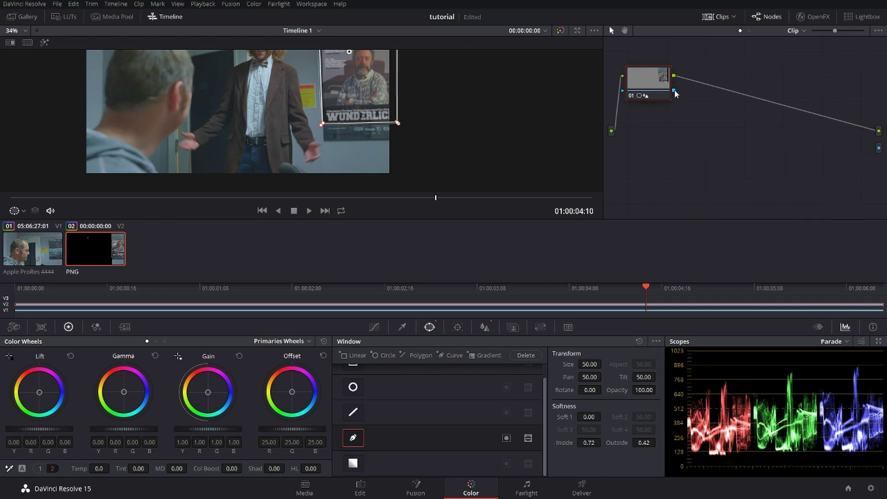
pyautogui.moveTo(835, 136); pyautogui.dragTo(880, 149)
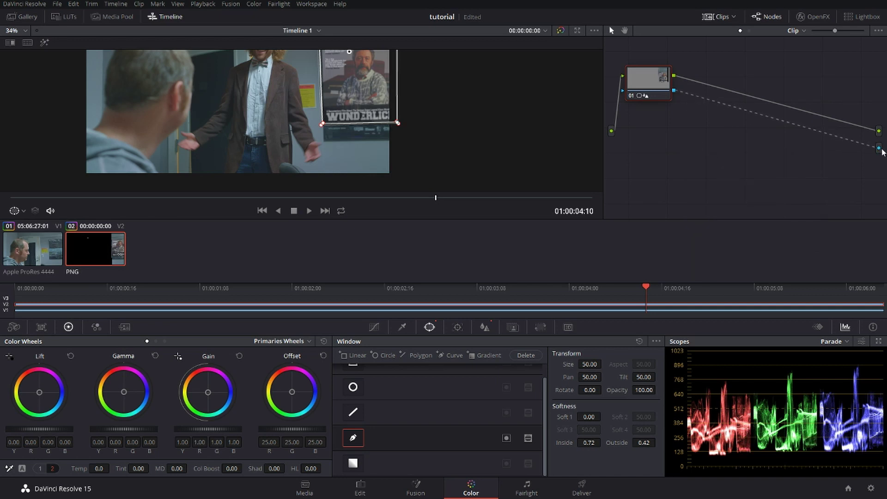
# On the Edit page, play the shot from the start to check the masked, blurred poster.
pyautogui.hotkey('shift', '4')
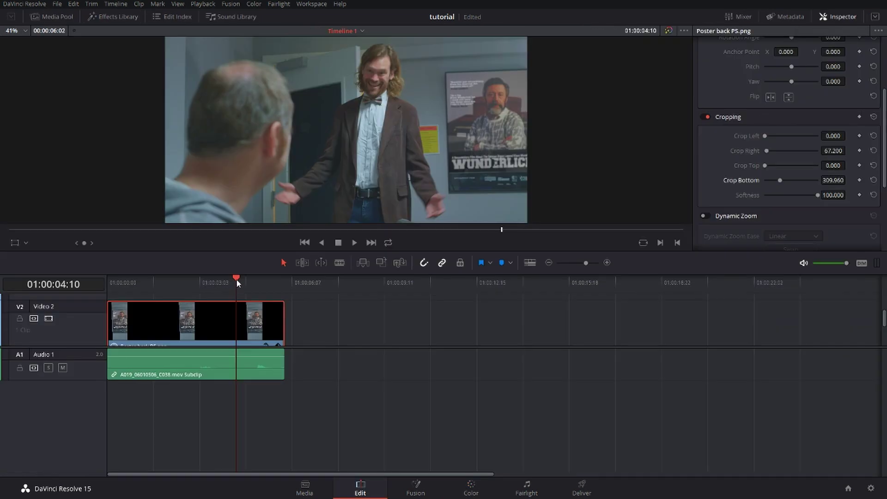
pyautogui.moveTo(237, 278); pyautogui.dragTo(112, 281)
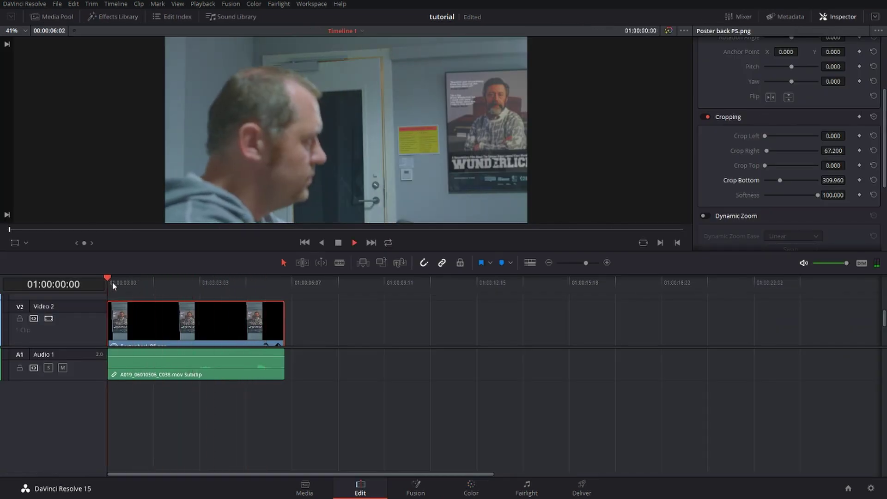
pyautogui.press('space')
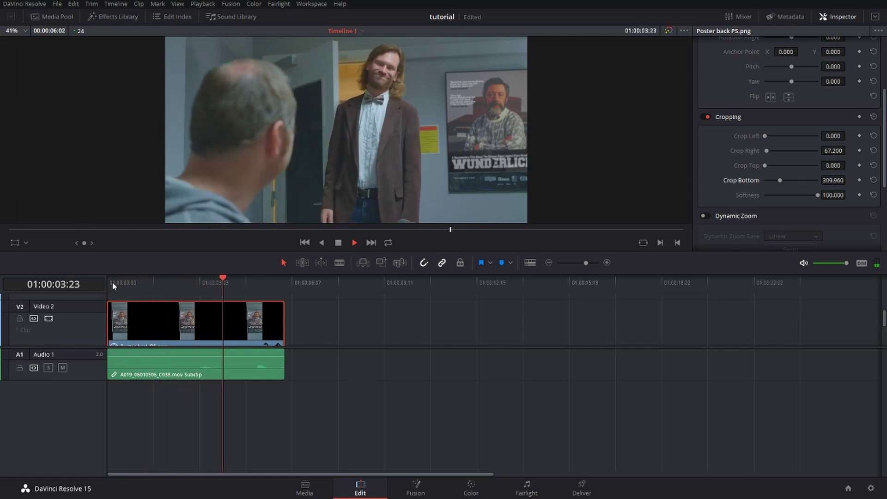
pyautogui.press('space')
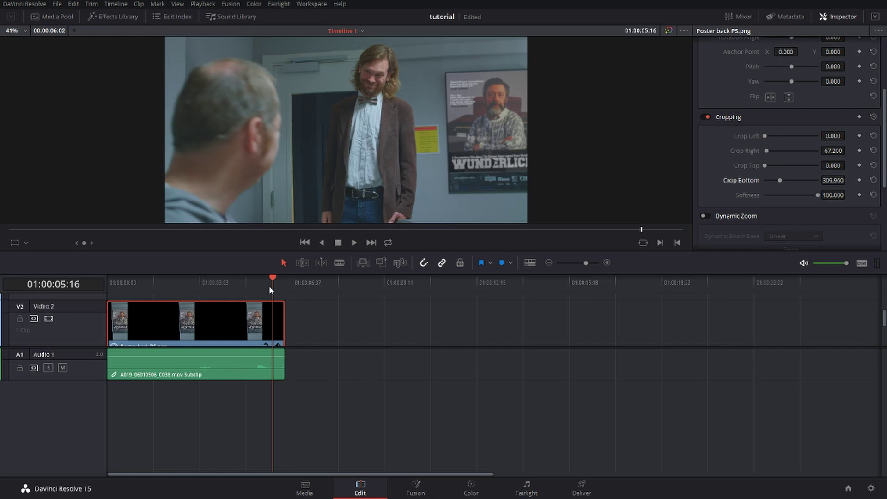
# Select the shot and its audio, then select all clips with Ctrl+A and deselect them again.
pyautogui.scroll(-3, 324, 301)
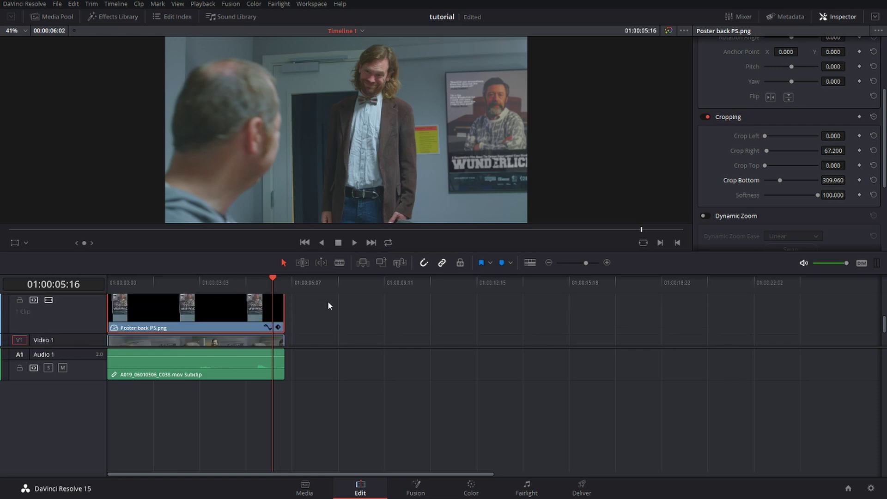
pyautogui.click(328, 312)
pyautogui.scroll(-2, 328, 311)
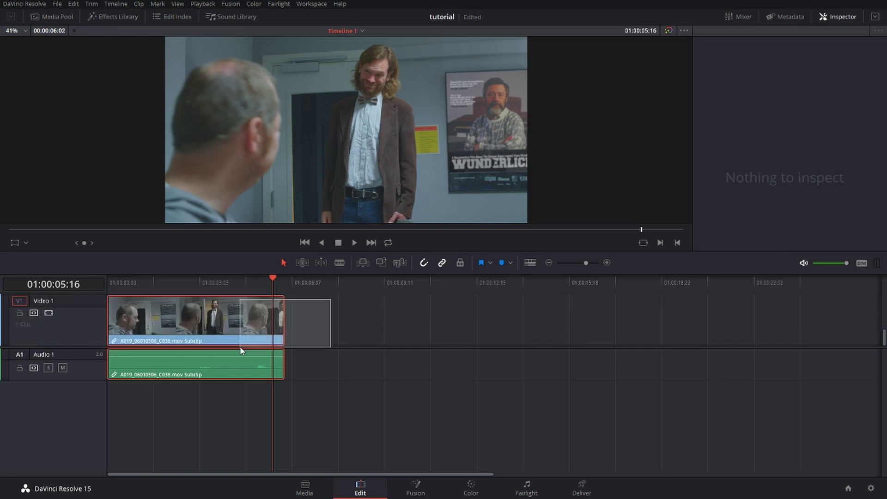
pyautogui.hotkey('ctrl', 'a')
pyautogui.scroll(2, 309, 328)
pyautogui.click(309, 328)
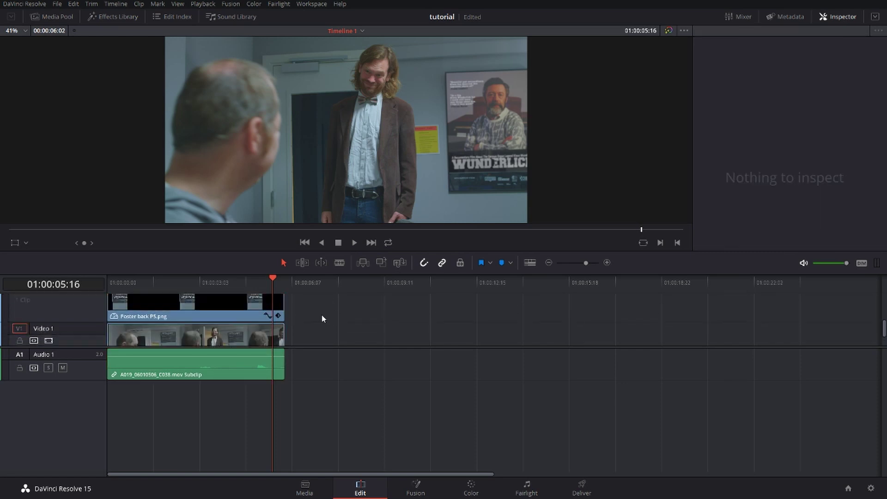
pyautogui.scroll(1, 322, 315)
# Enlarge the video tracks and combine the V1, V2 and A1 clips into Compound Clip 1.
pyautogui.moveTo(340, 346); pyautogui.dragTo(339, 380)
pyautogui.moveTo(309, 303); pyautogui.dragTo(247, 356)
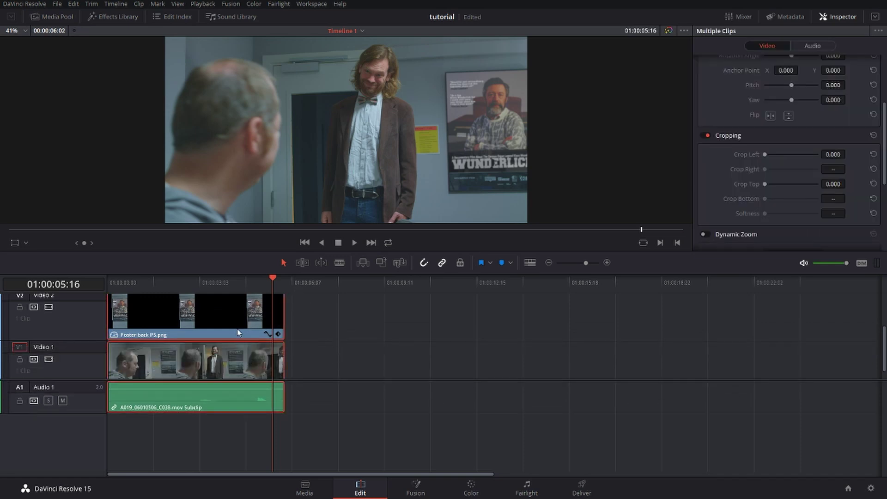
pyautogui.rightClick(237, 328)
pyautogui.click(298, 78)
pyautogui.click(498, 270)
pyautogui.moveTo(265, 285); pyautogui.dragTo(96, 294)
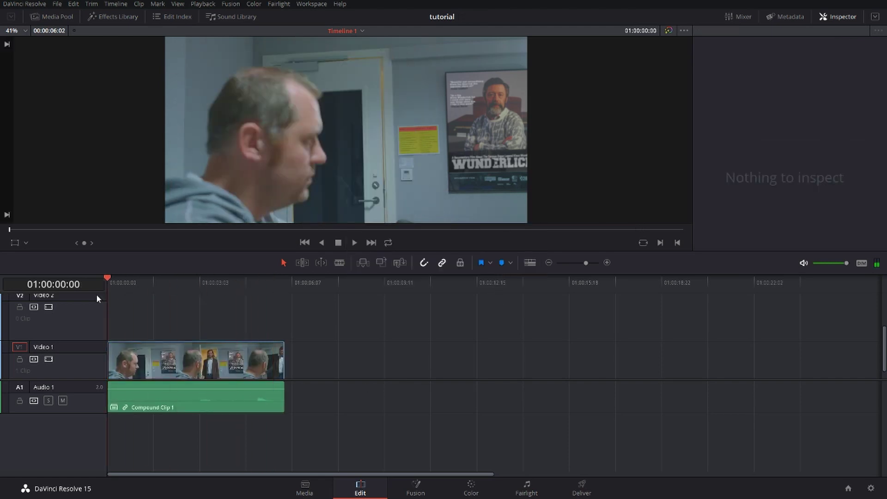
pyautogui.click(157, 358)
# Apply 2.40 output blanking from the Timeline menu.
pyautogui.scroll(4, 824, 128)
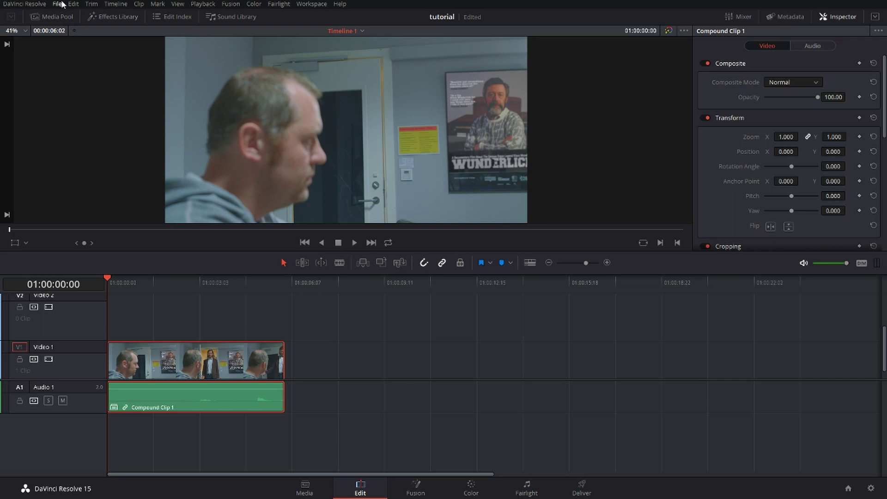
pyautogui.click(115, 4)
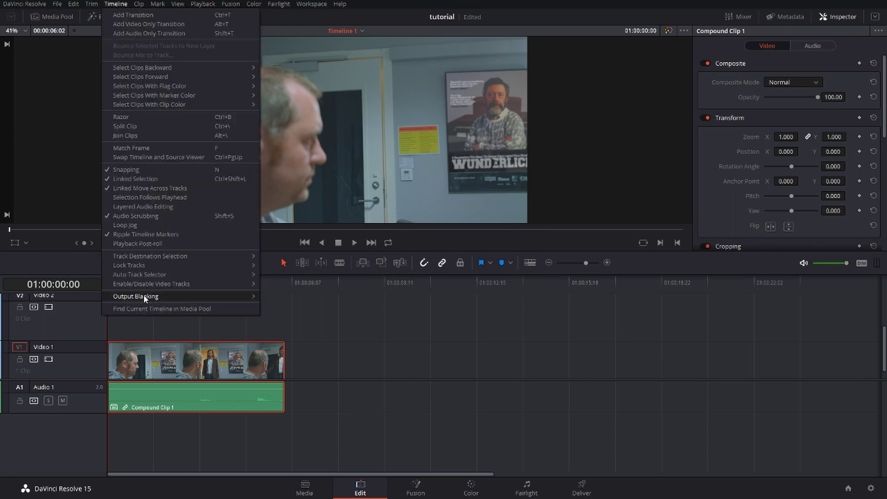
pyautogui.moveTo(146, 296)
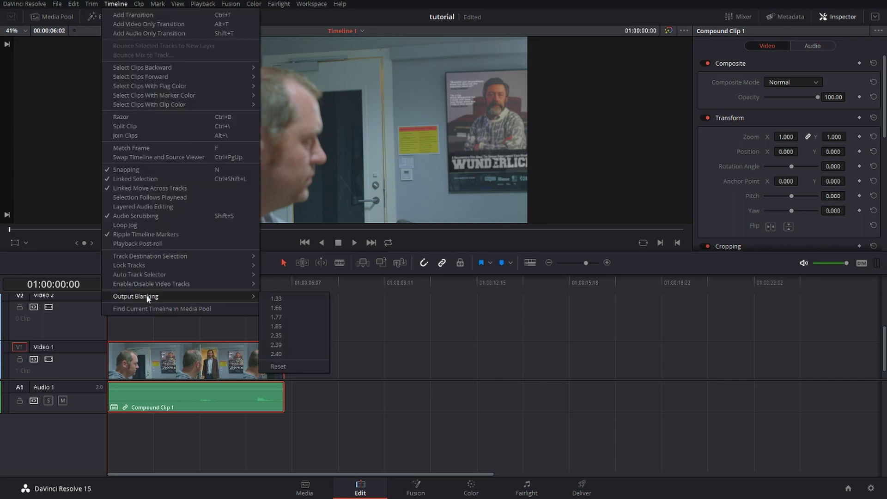
pyautogui.click(303, 354)
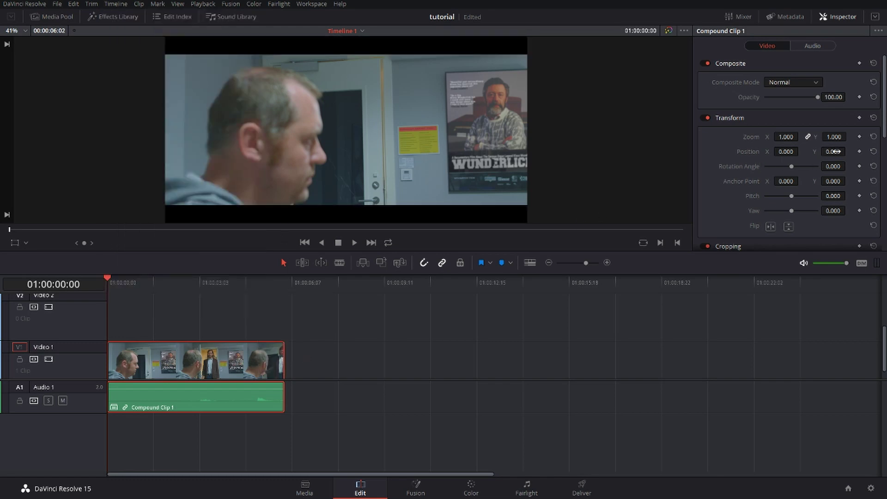
# Keyframe Position Y at 54 at the start, -92 mid-shot and -119 at the clip end.
pyautogui.moveTo(834, 152); pyautogui.dragTo(848, 151)
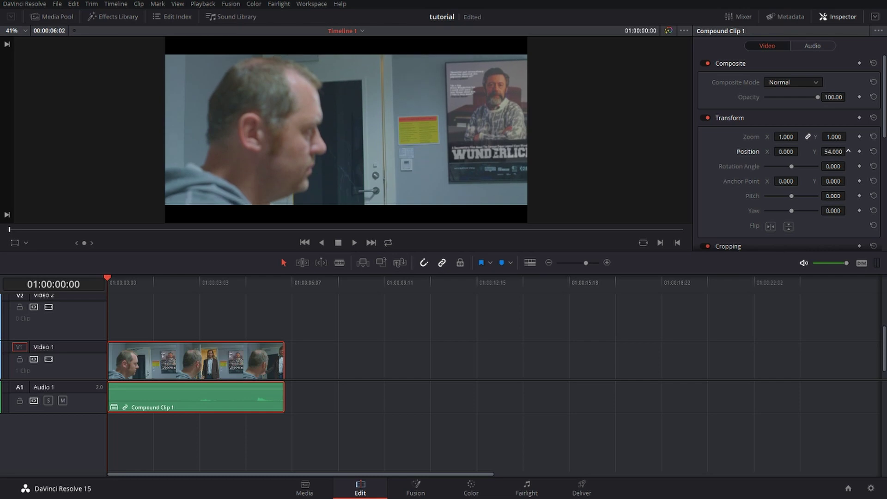
pyautogui.click(860, 151)
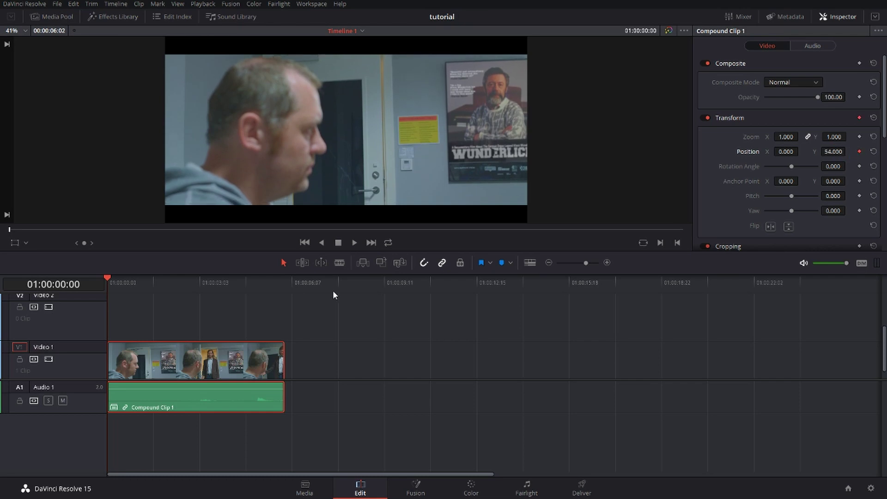
pyautogui.moveTo(109, 279); pyautogui.dragTo(268, 298)
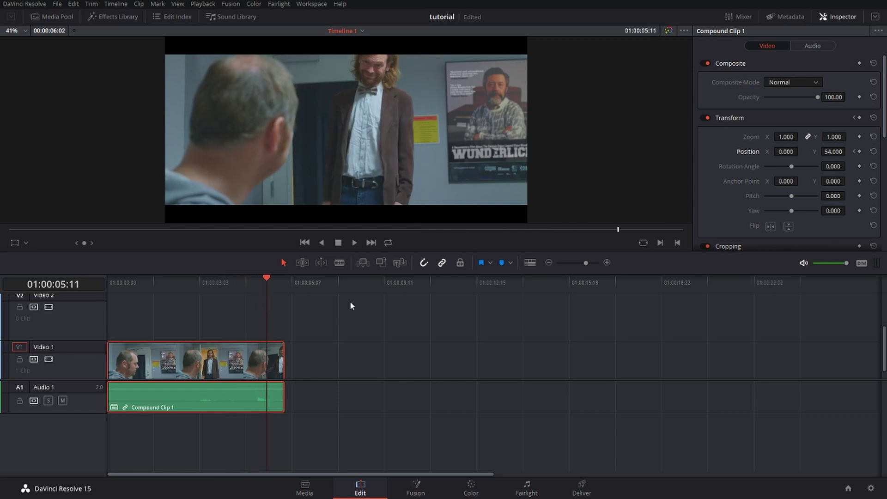
pyautogui.moveTo(266, 283); pyautogui.dragTo(208, 292)
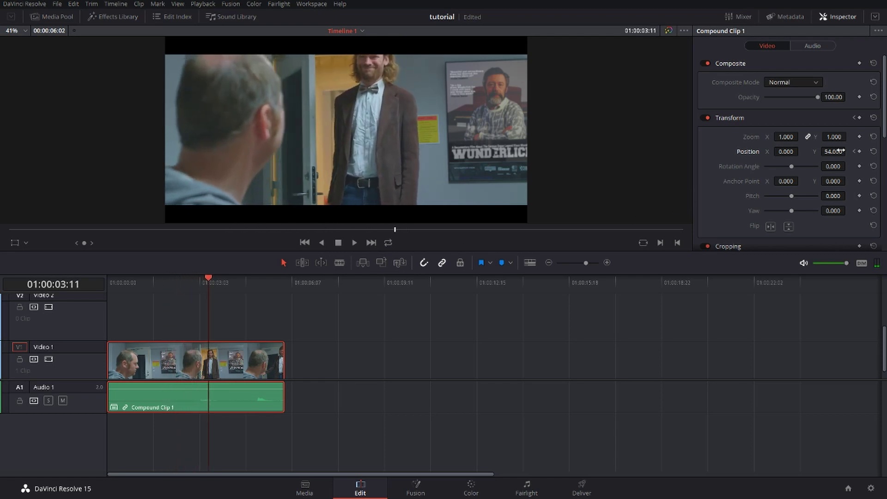
pyautogui.moveTo(838, 153); pyautogui.dragTo(784, 153)
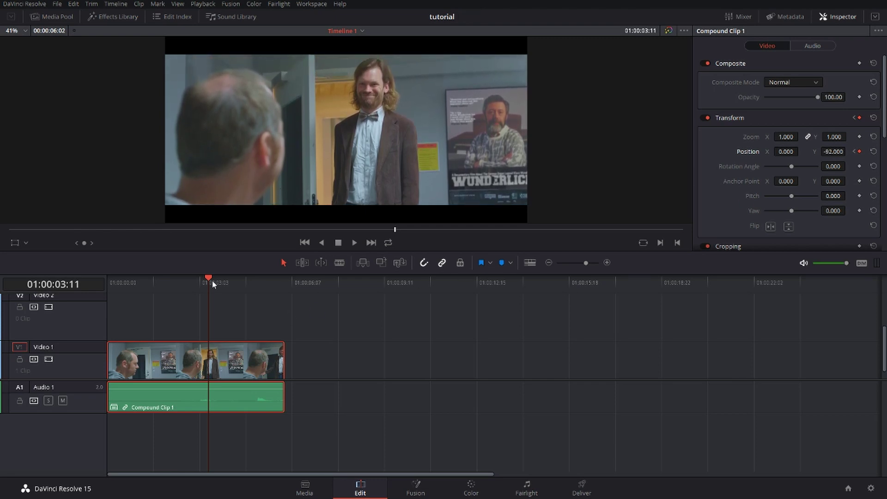
pyautogui.moveTo(213, 283); pyautogui.dragTo(281, 287)
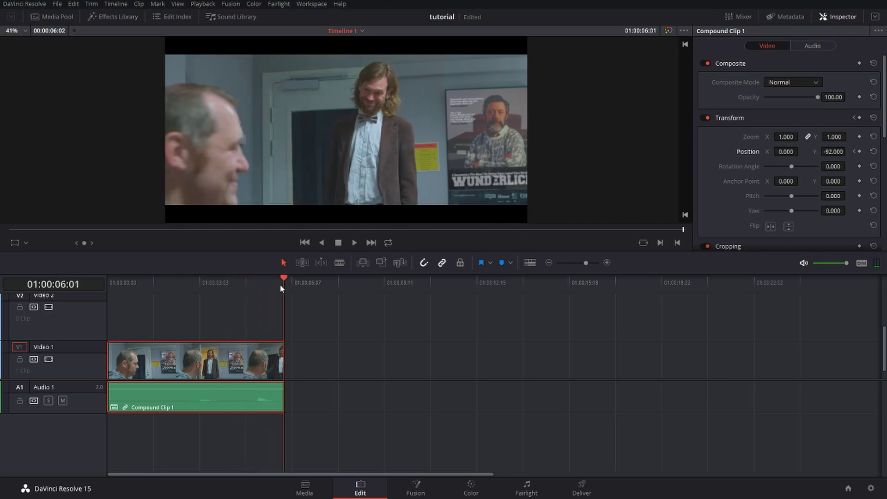
pyautogui.moveTo(855, 152); pyautogui.dragTo(848, 151)
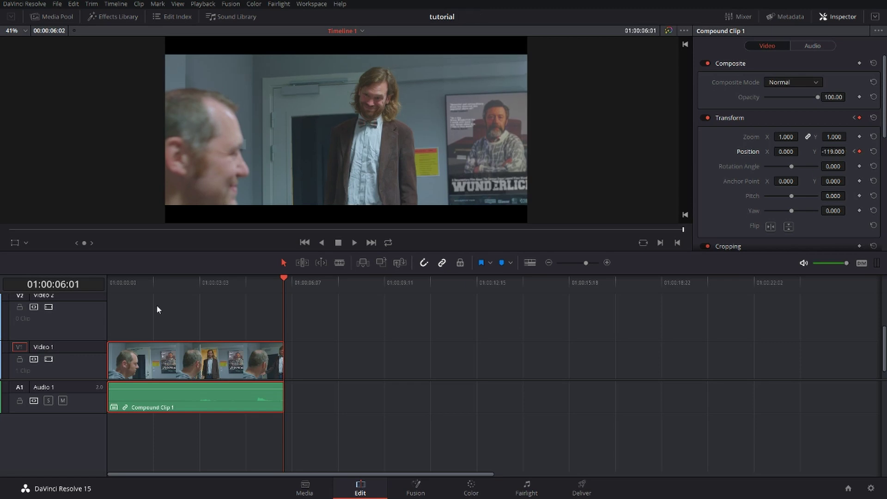